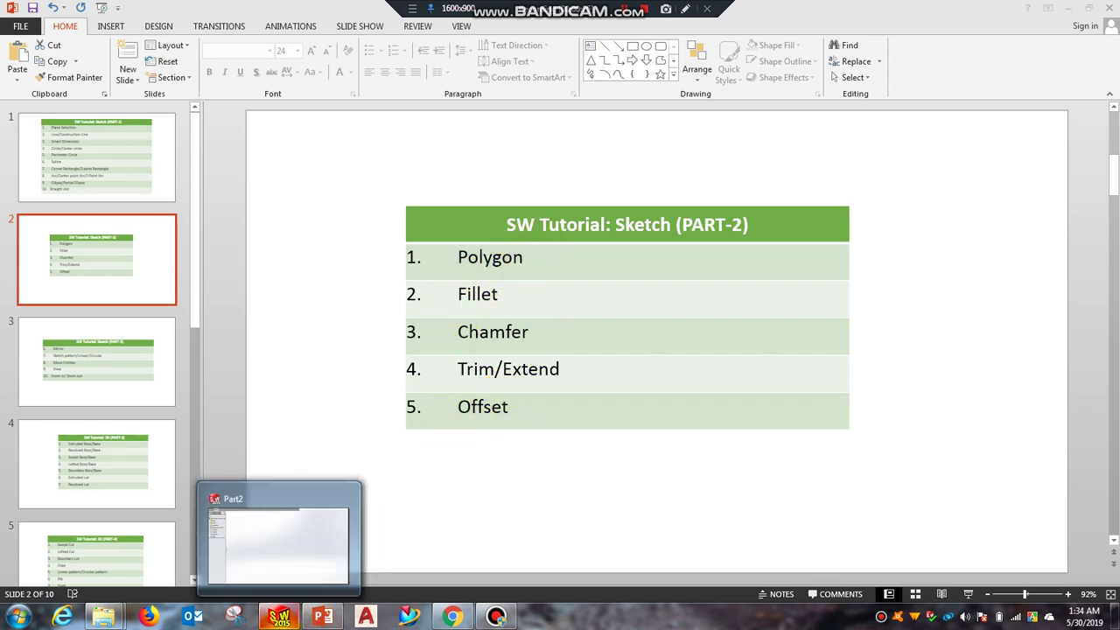
- Switch from the PowerPoint topics slide to the empty Part2 document in SOLIDWORKS
left_click(278, 617)
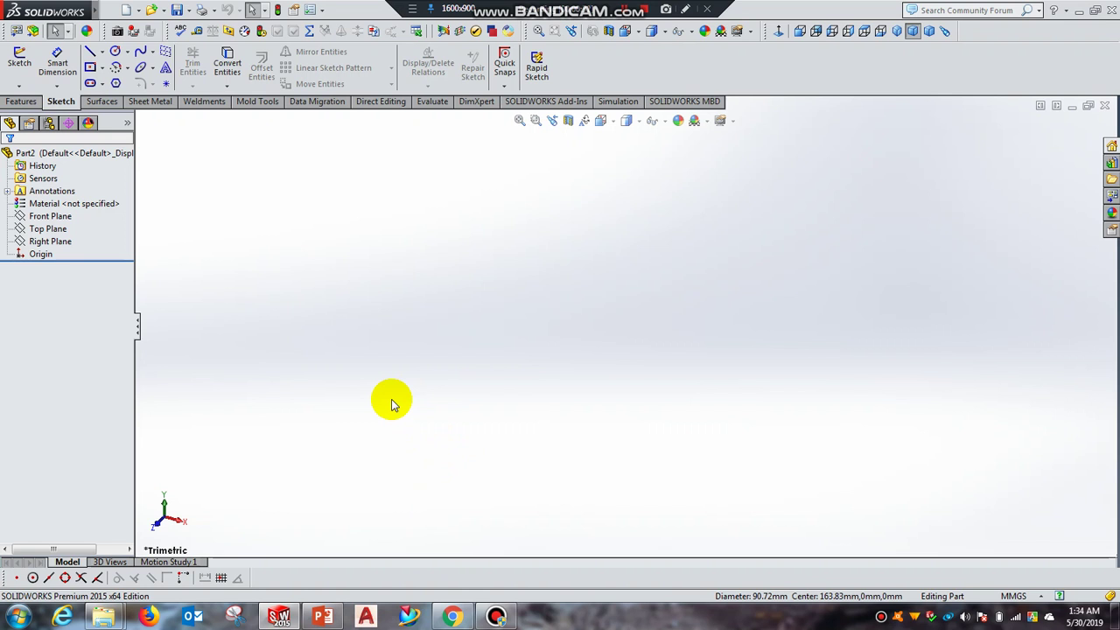
- Open a new Sketch1 on Part2's Top Plane
left_click(628, 17)
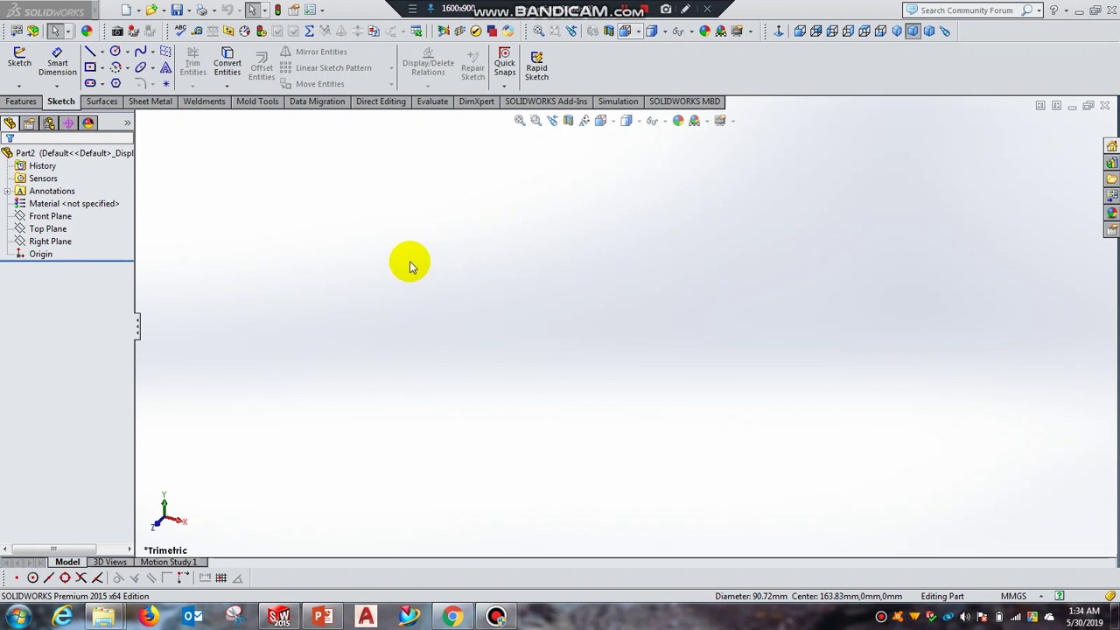
left_click(50, 241)
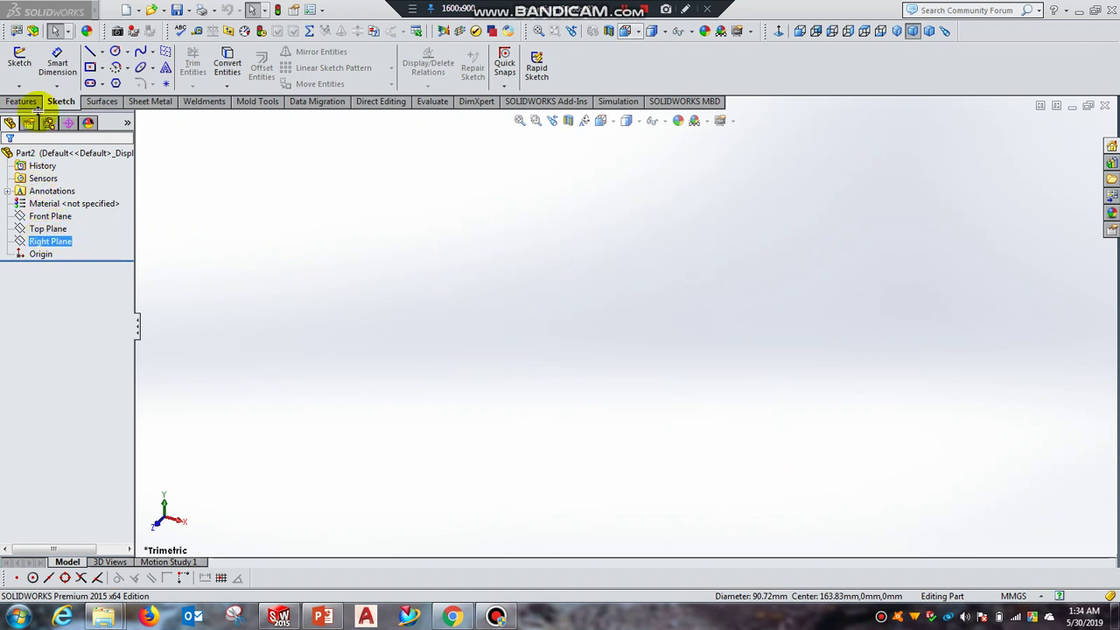
left_click(19, 57)
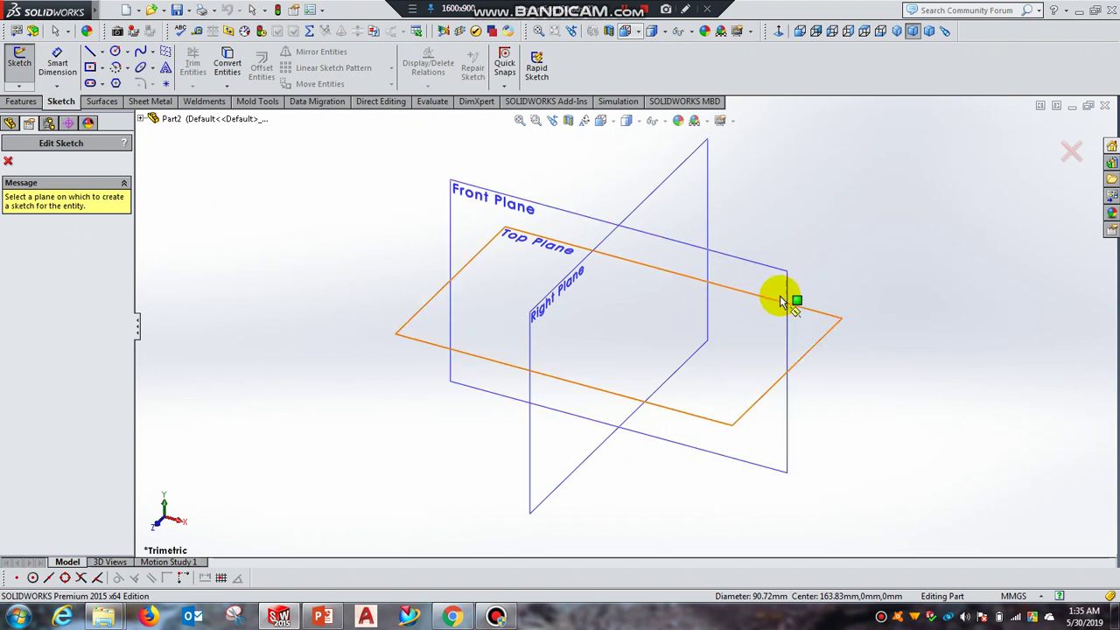
left_click(814, 342)
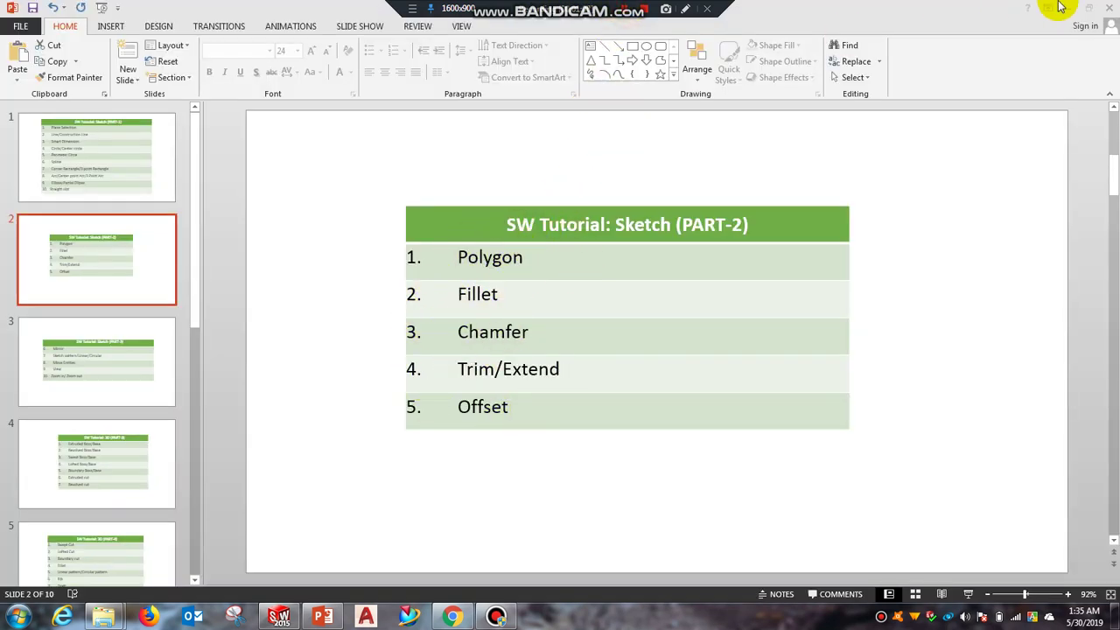
left_click(280, 617)
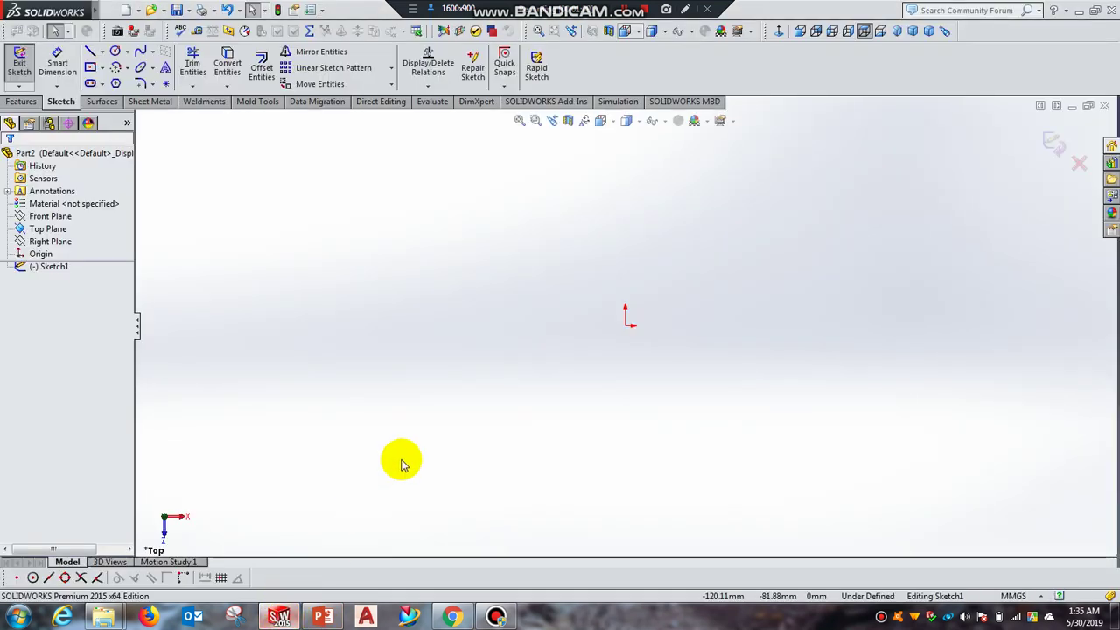
- Draw a polygon centred on the origin with the Polygon tool
left_click(115, 84)
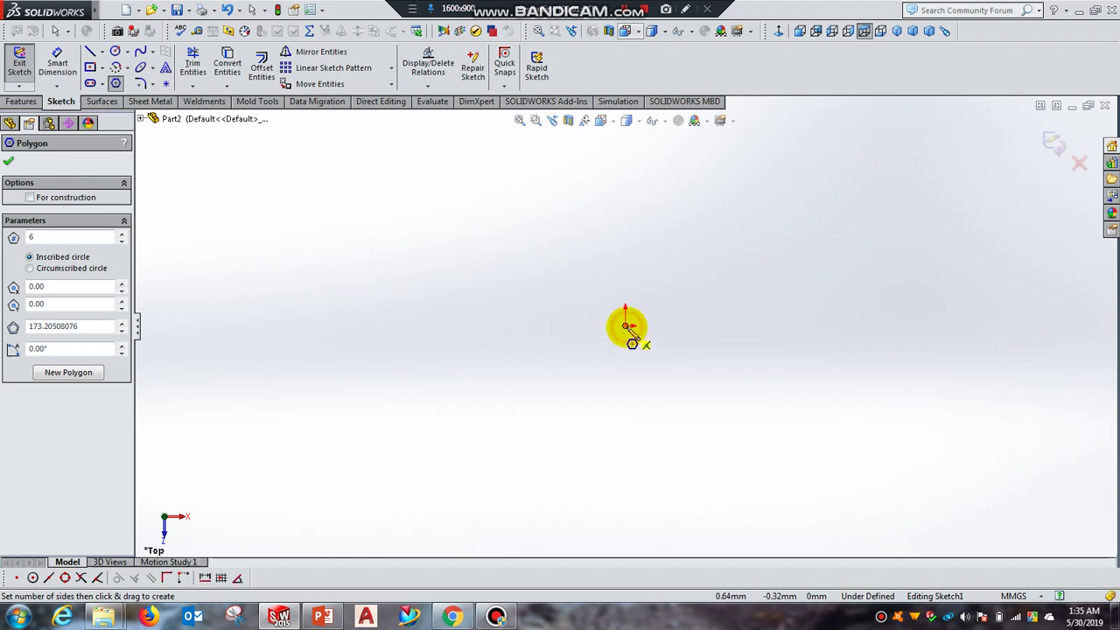
left_click(626, 325)
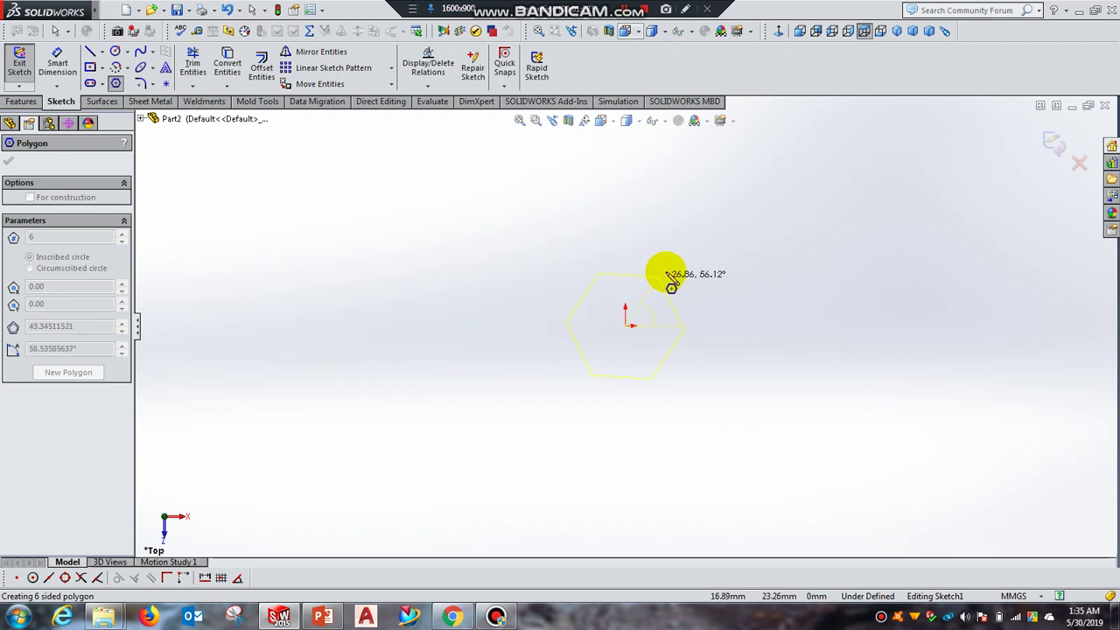
left_click(682, 267)
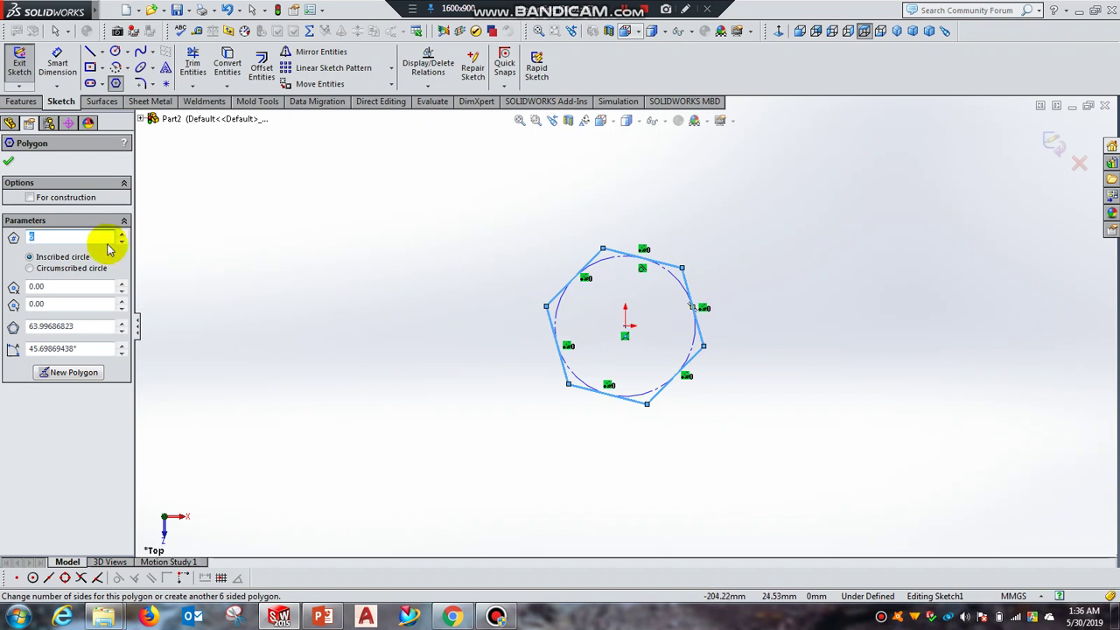
- Change the polygon's side count to 5, then back to 6
double_click(32, 236)
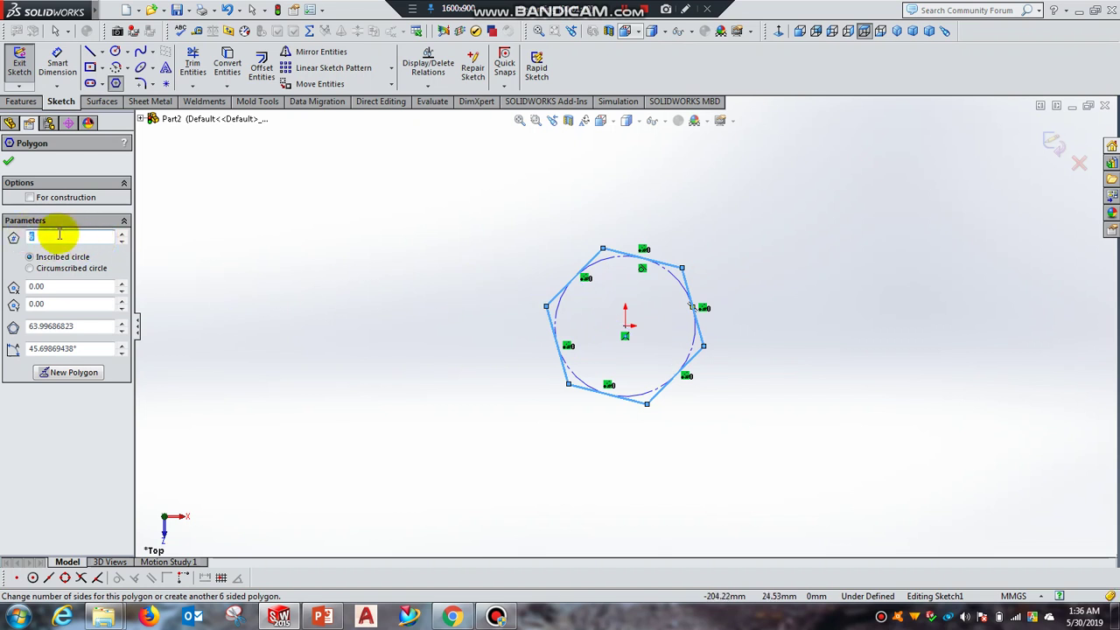
type("5")
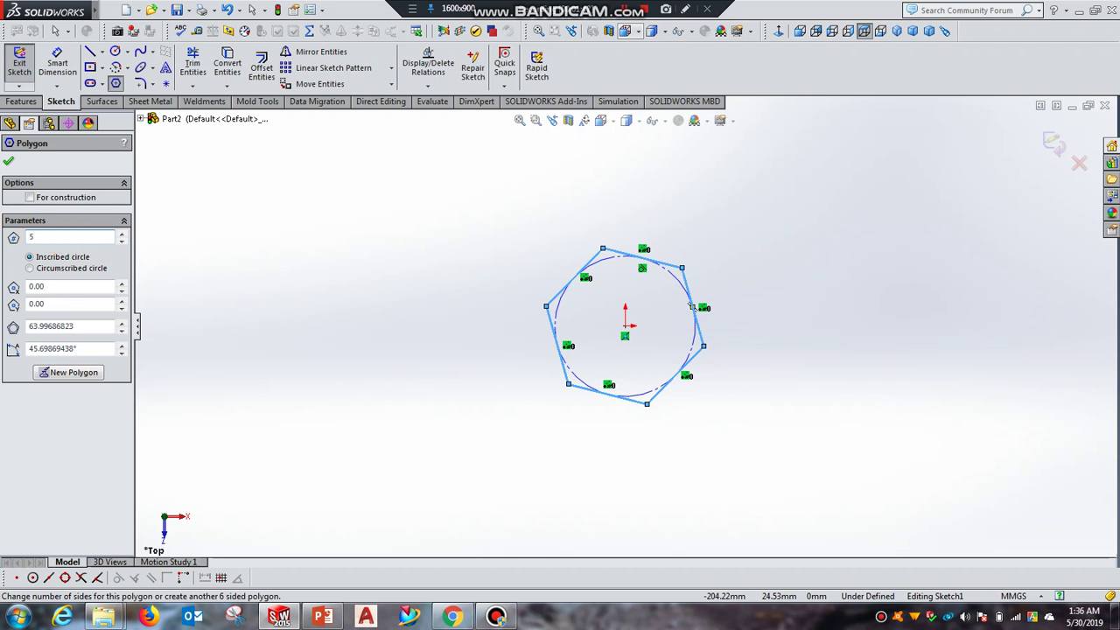
left_click(60, 239)
left_click_drag(58, 236, 31, 236)
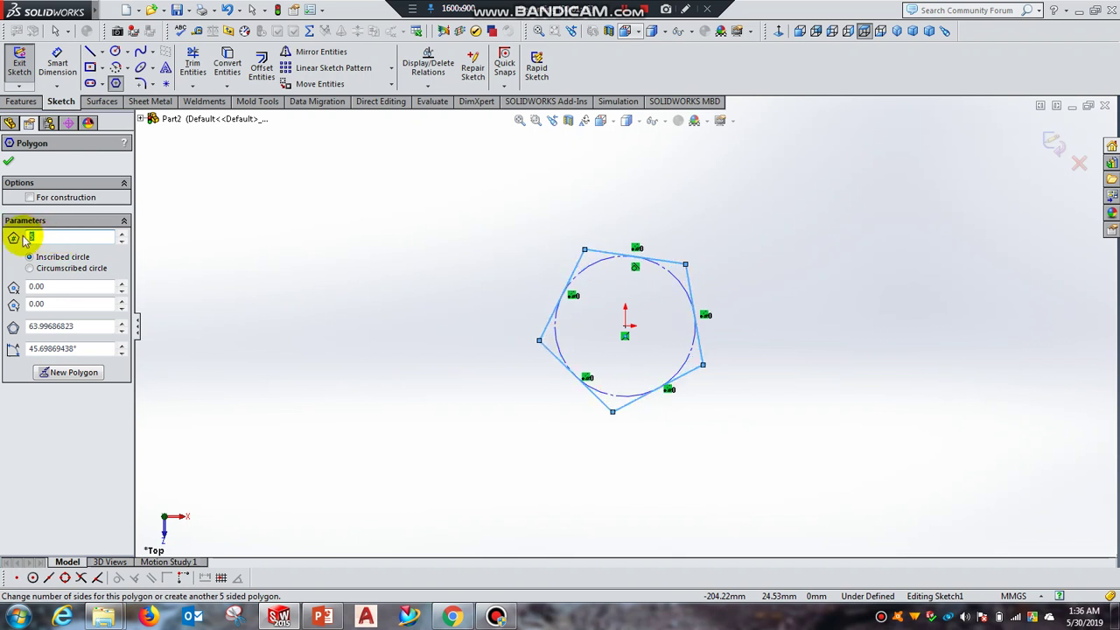
type("6")
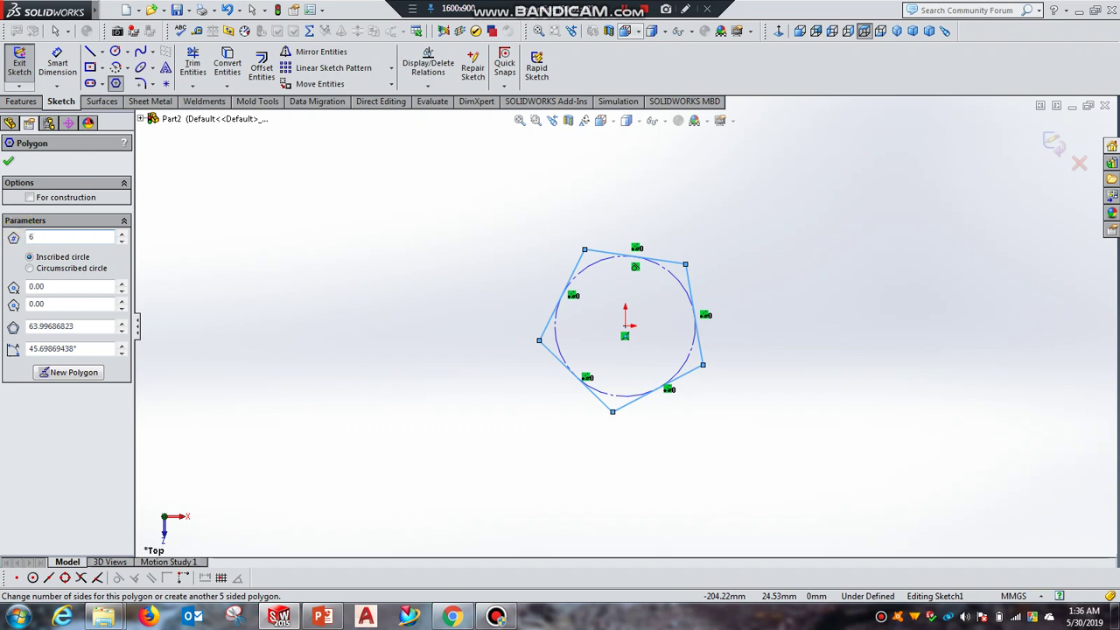
key("Return")
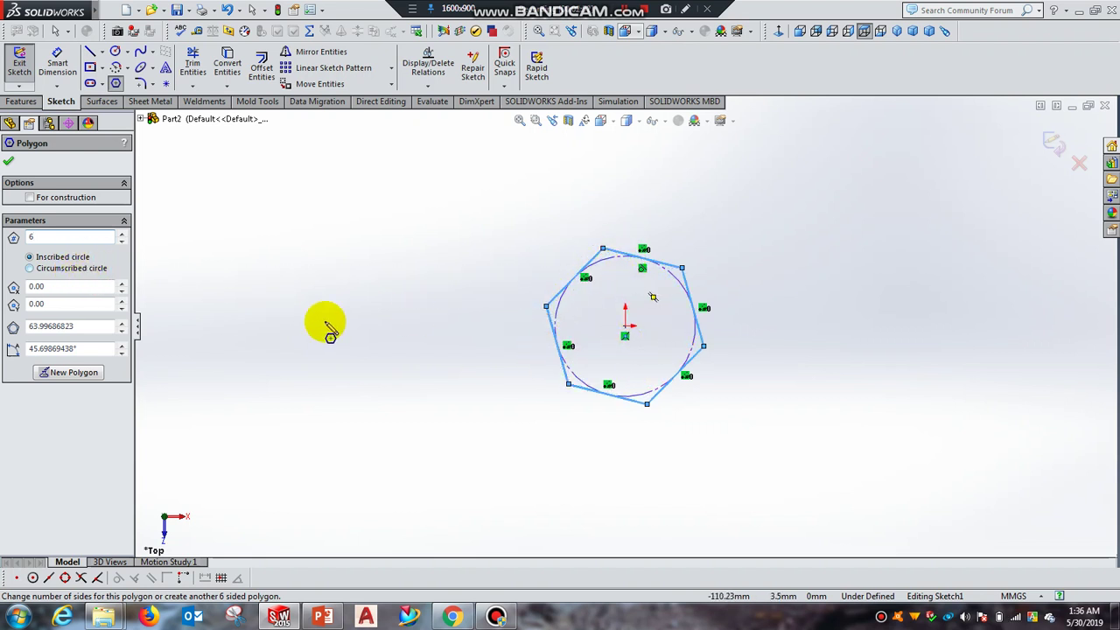
- Set the hexagon to a circumscribed circle of 50 mm diameter and confirm
left_click(88, 275)
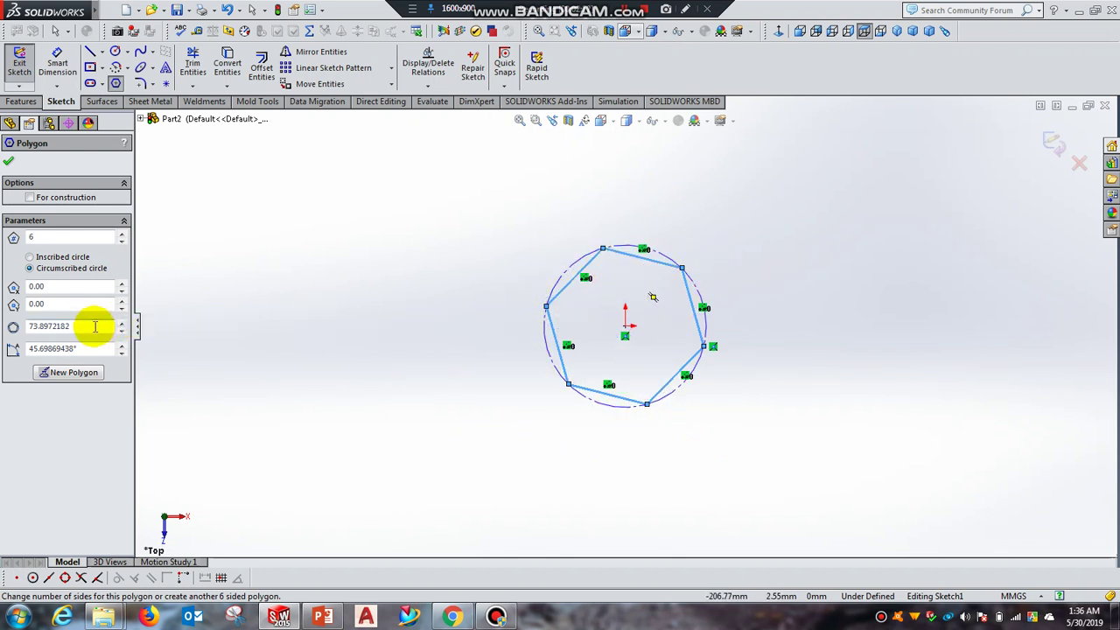
left_click_drag(84, 327, 35, 329)
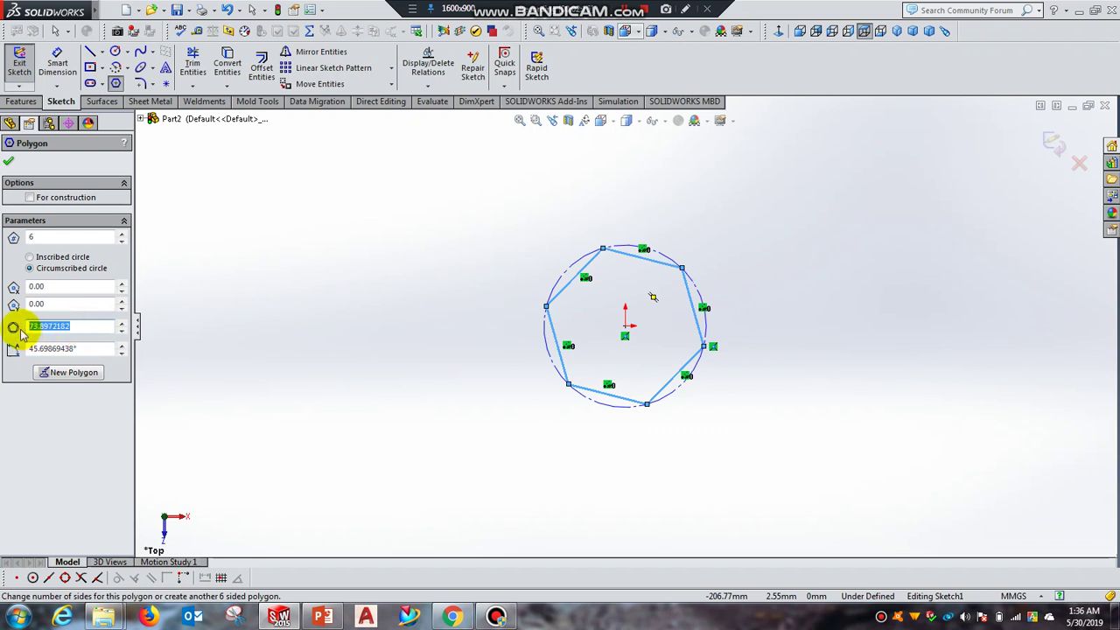
type("5")
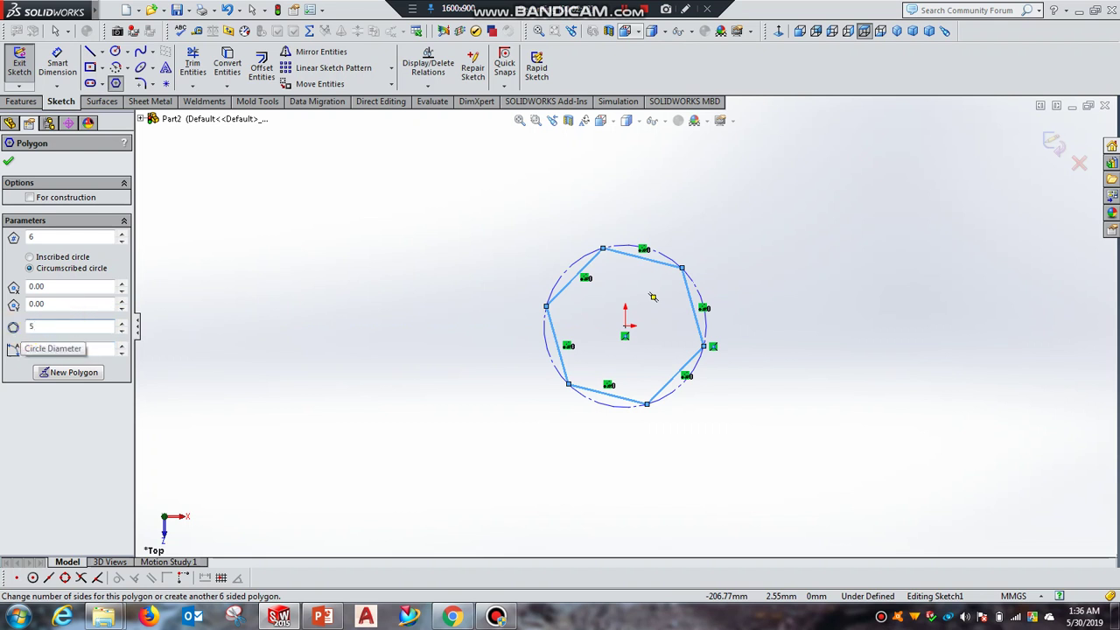
type("0")
key("Return")
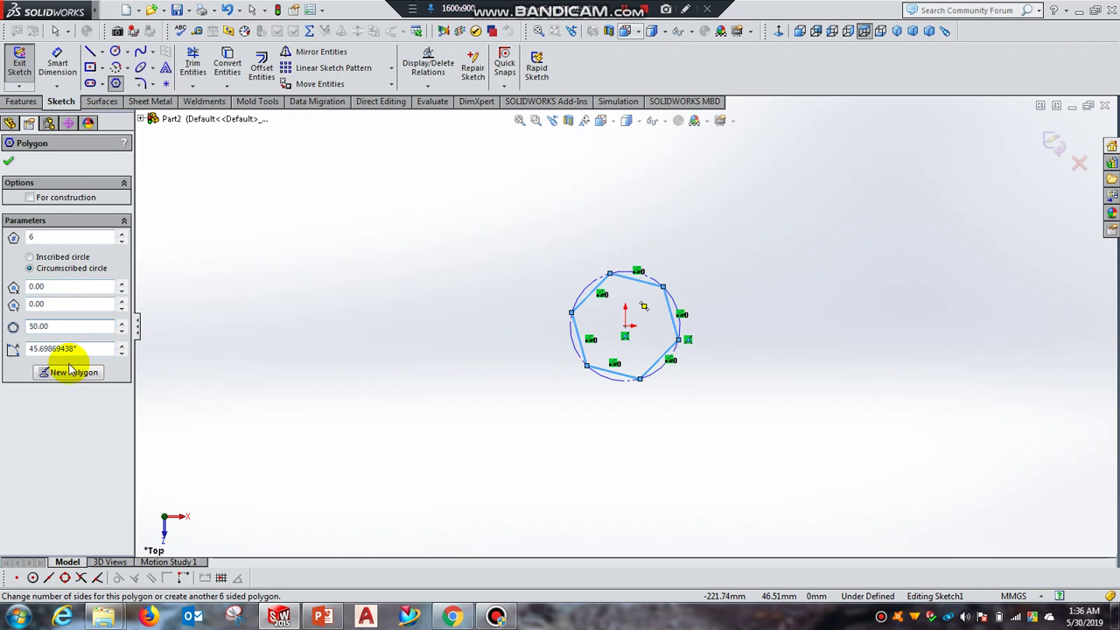
left_click(9, 160)
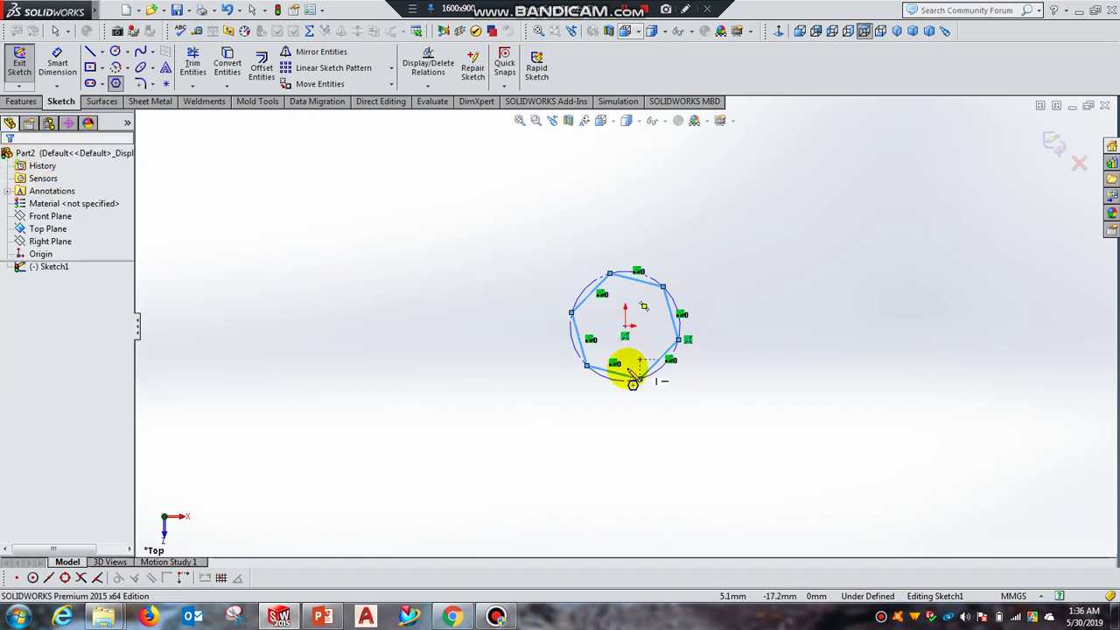
- Give the hexagon's bottom edge a 24 mm Smart Dimension placed below it
right_click(455, 266)
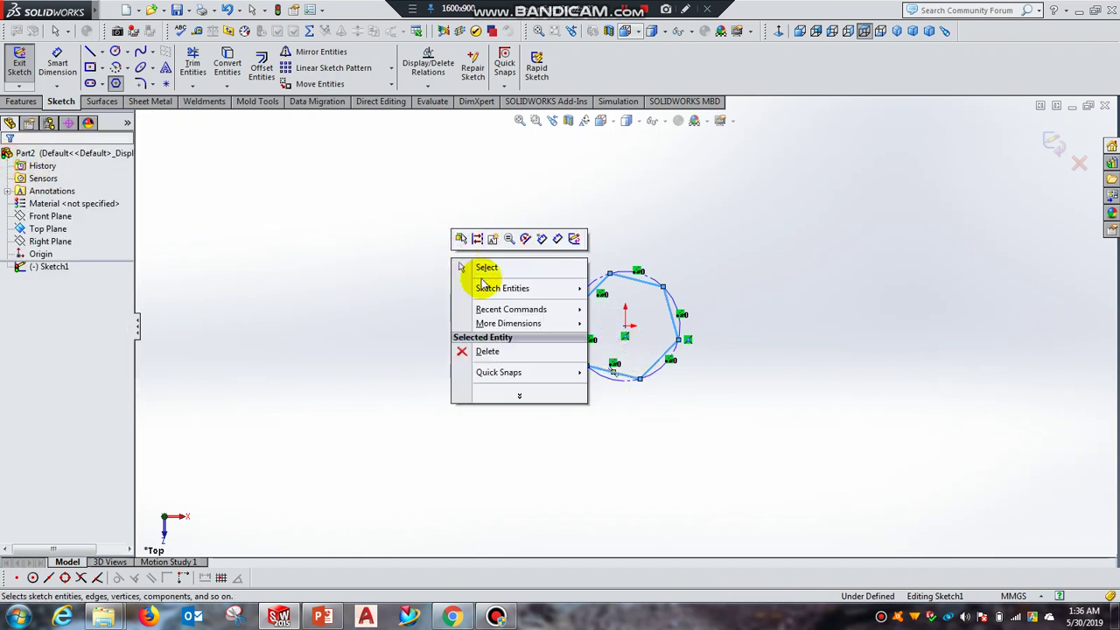
left_click(485, 268)
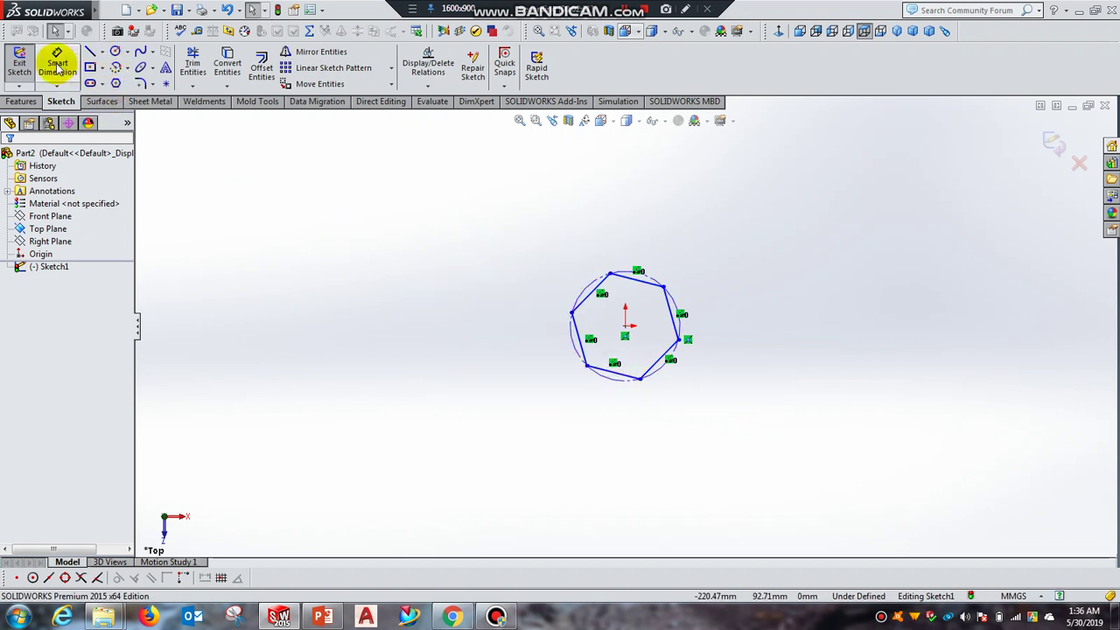
left_click(57, 65)
left_click(617, 378)
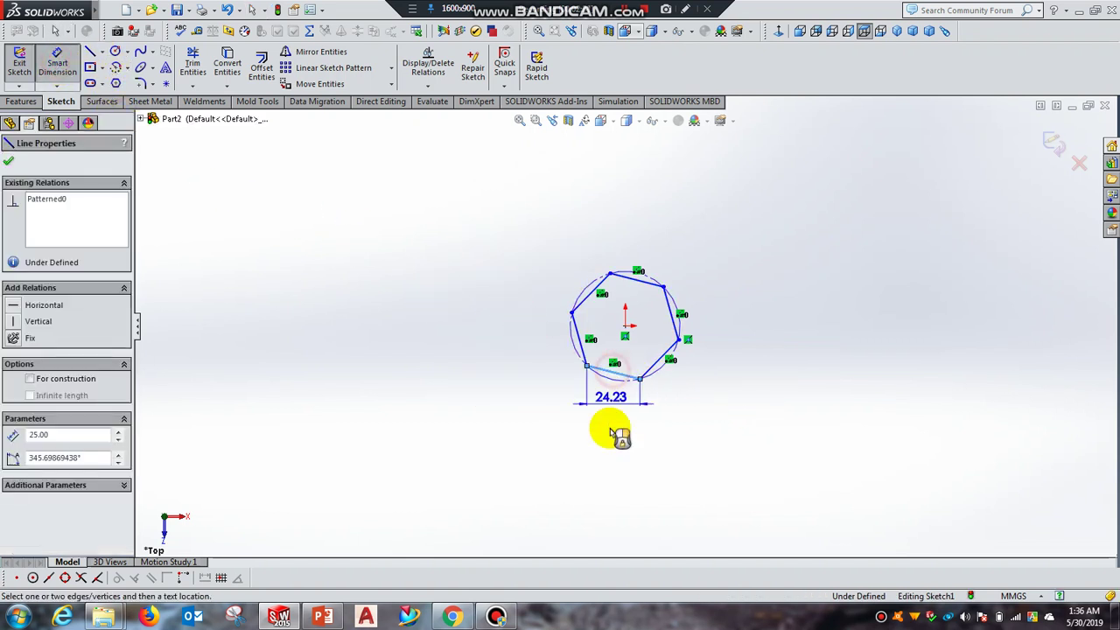
left_click(612, 429)
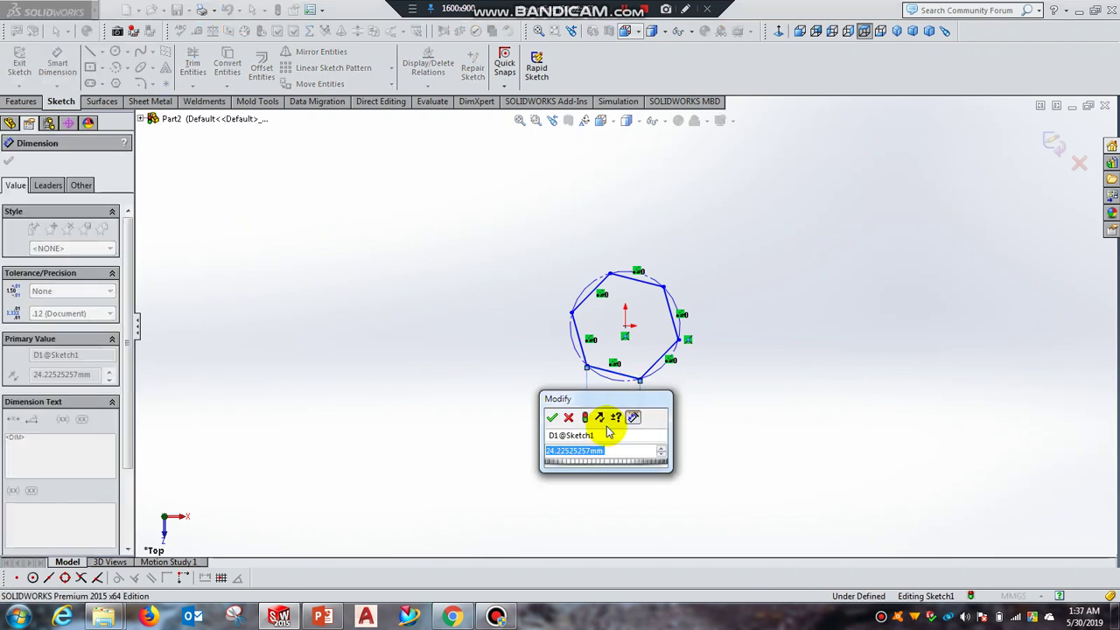
type("24")
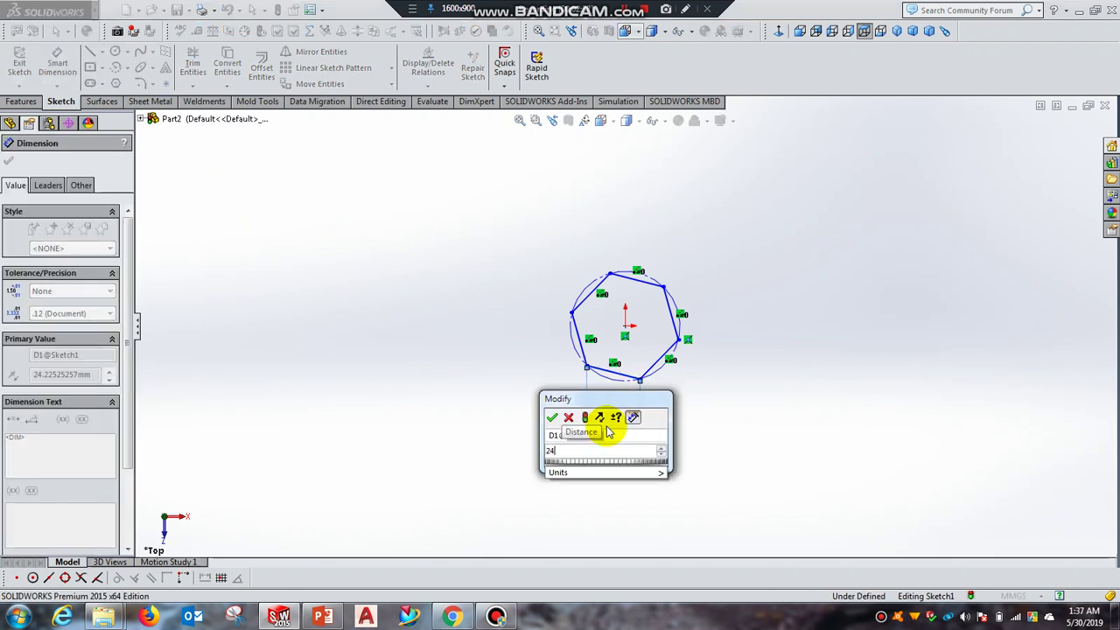
key("Return")
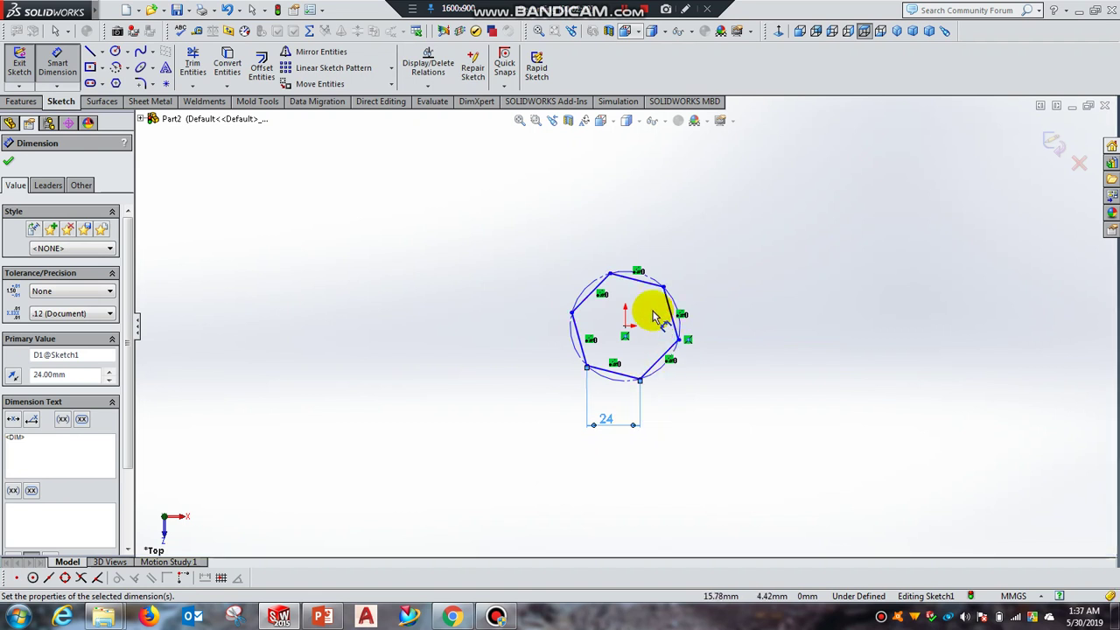
left_click(9, 165)
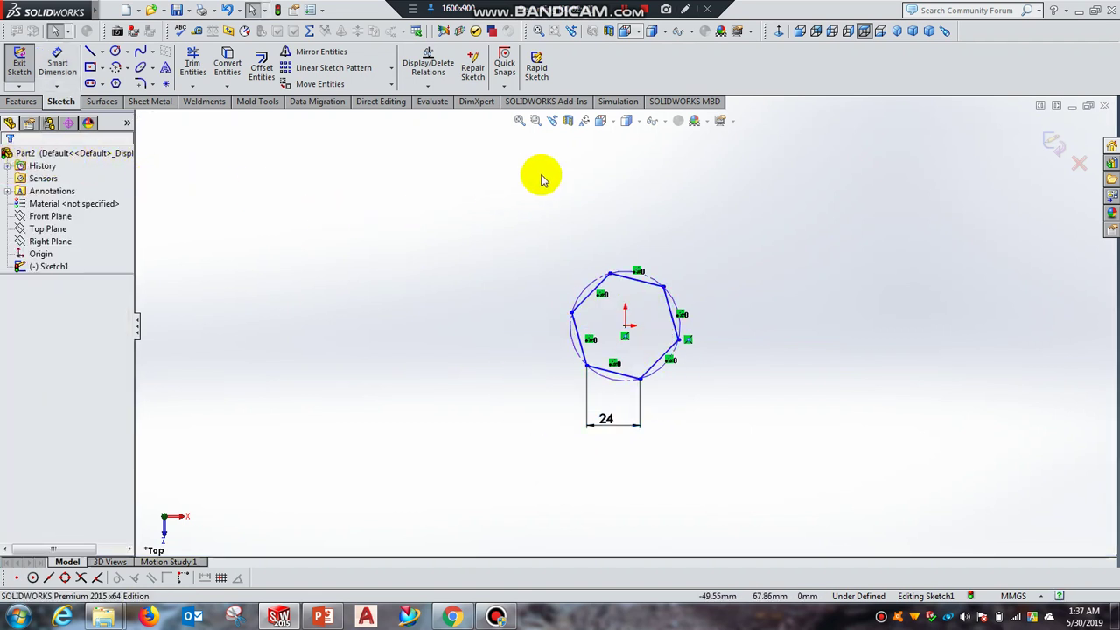
left_click(323, 619)
- Draw a center rectangle to the right of the hexagon, then end the rectangle tool
left_click(323, 619)
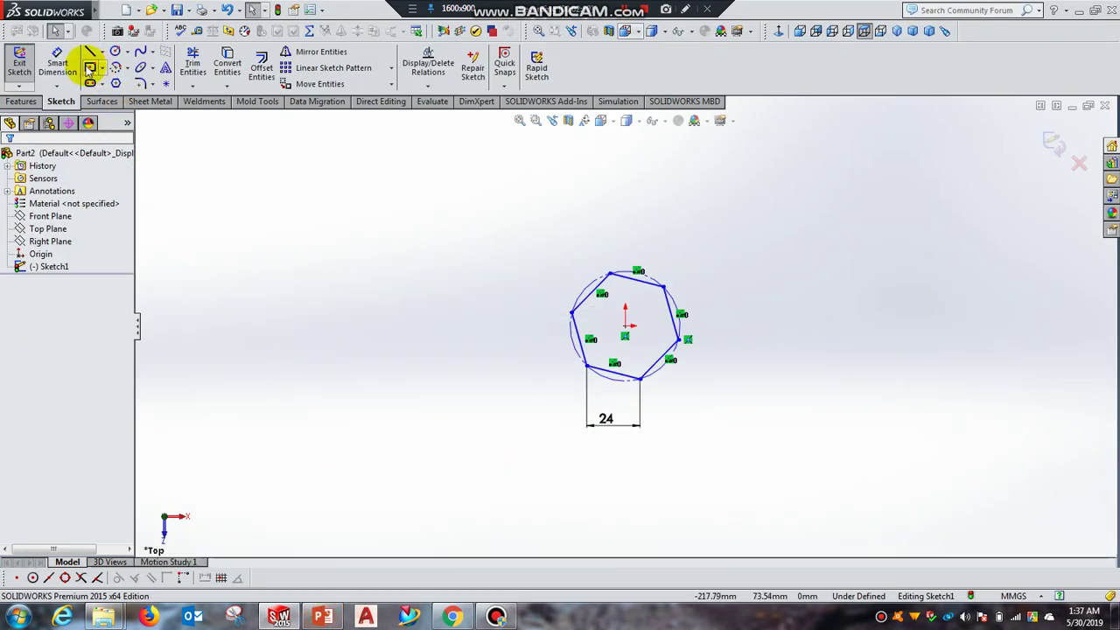
left_click(89, 68)
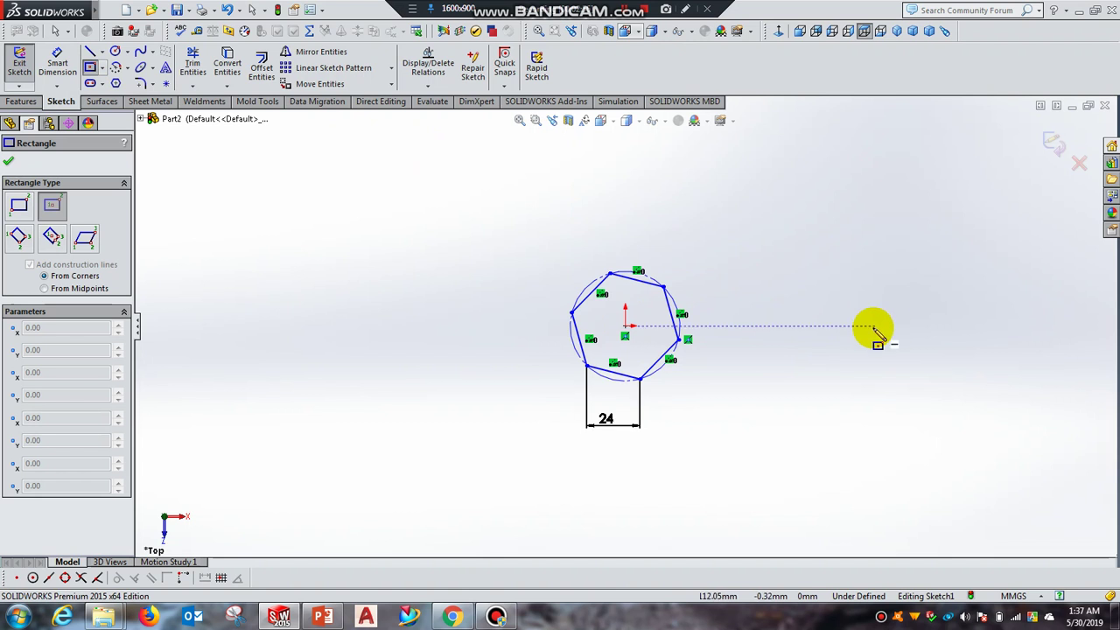
left_click(878, 326)
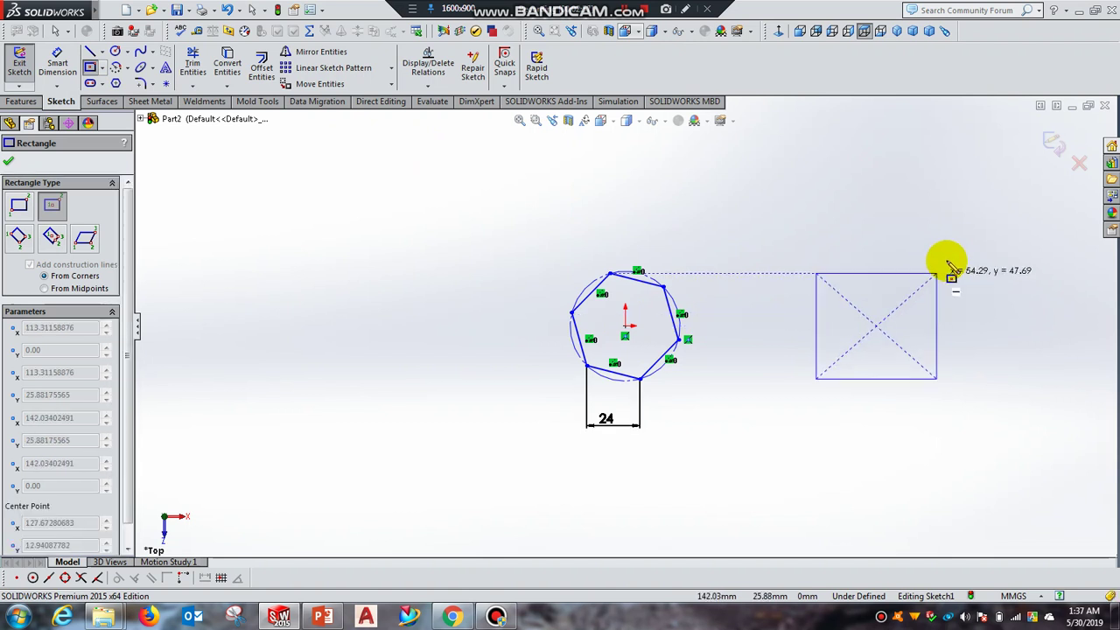
left_click(1001, 278)
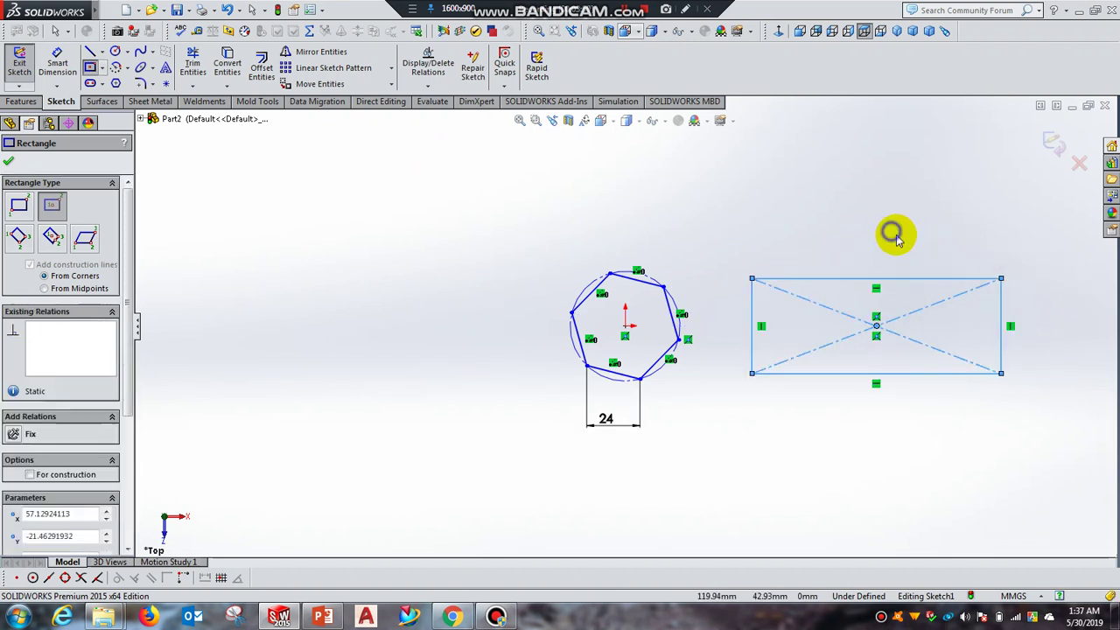
right_click(895, 233)
left_click(925, 244)
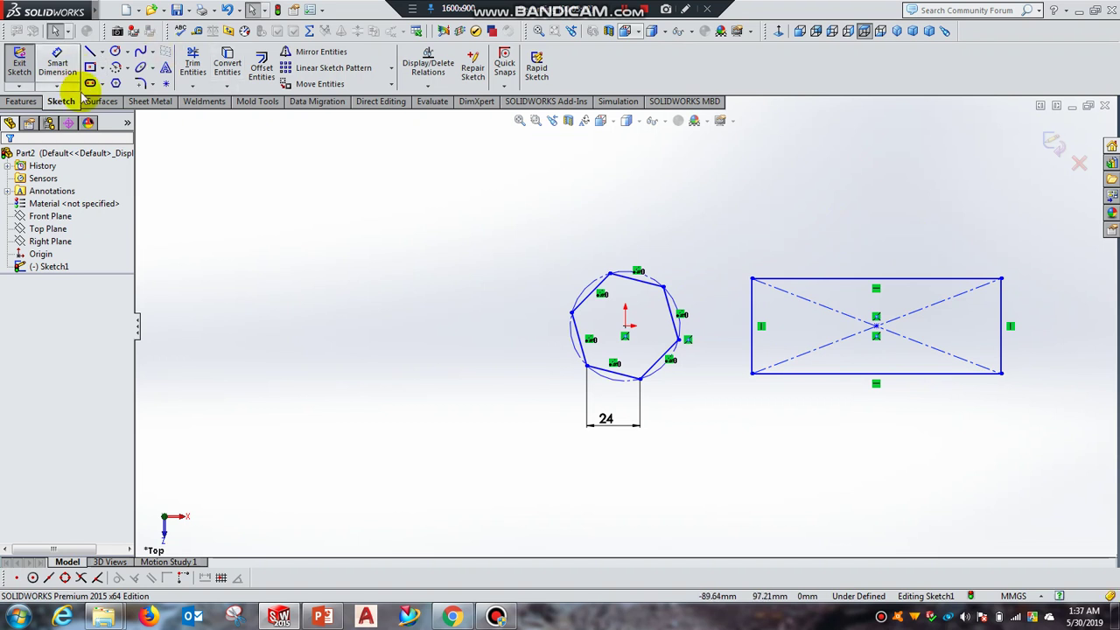
- Fillet the corner between the rectangle's left and top edges with a 20 mm radius
left_click(140, 85)
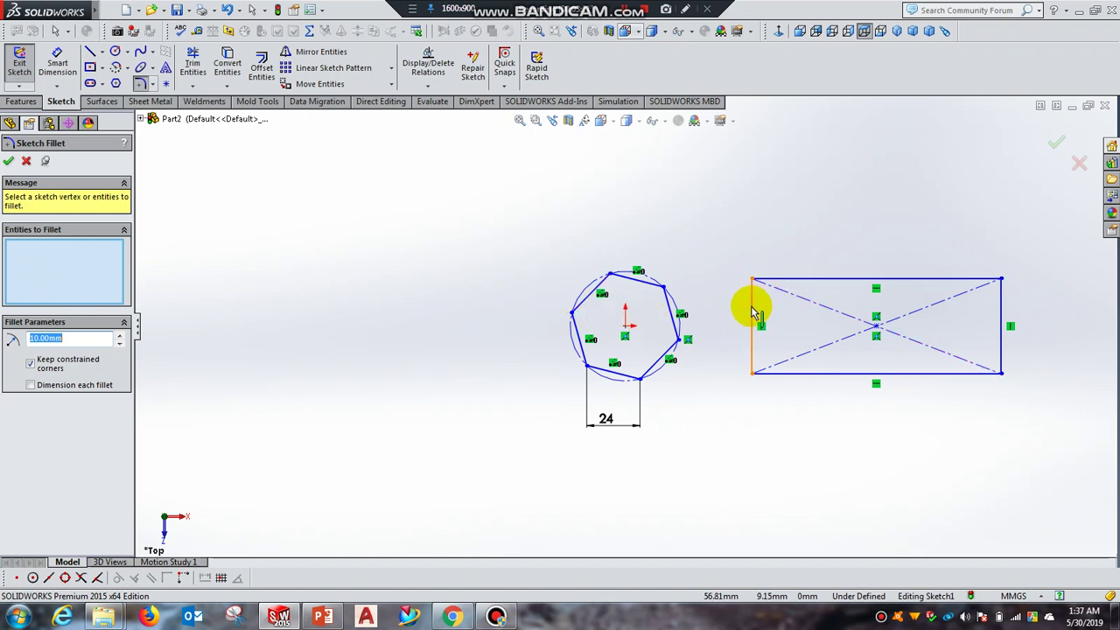
left_click(752, 313)
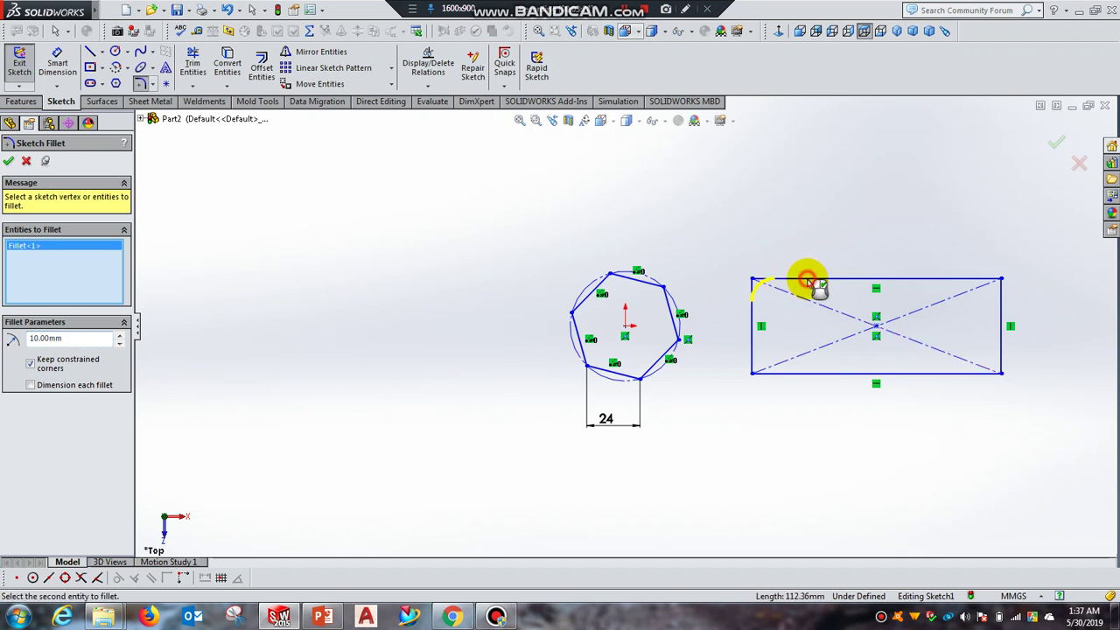
left_click(798, 281)
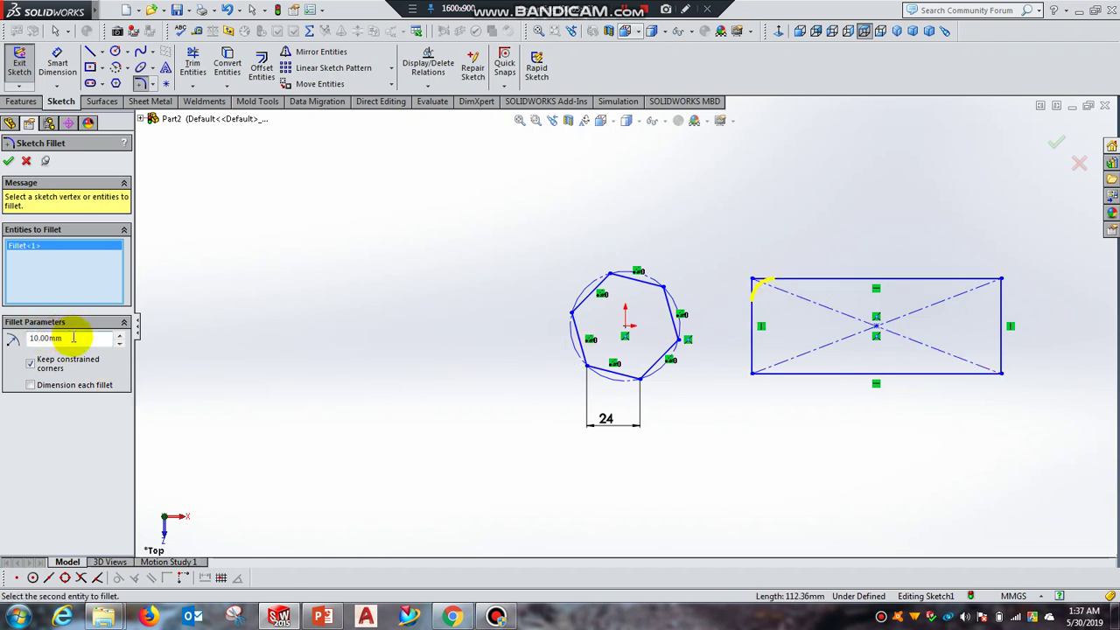
left_click_drag(74, 338, 31, 341)
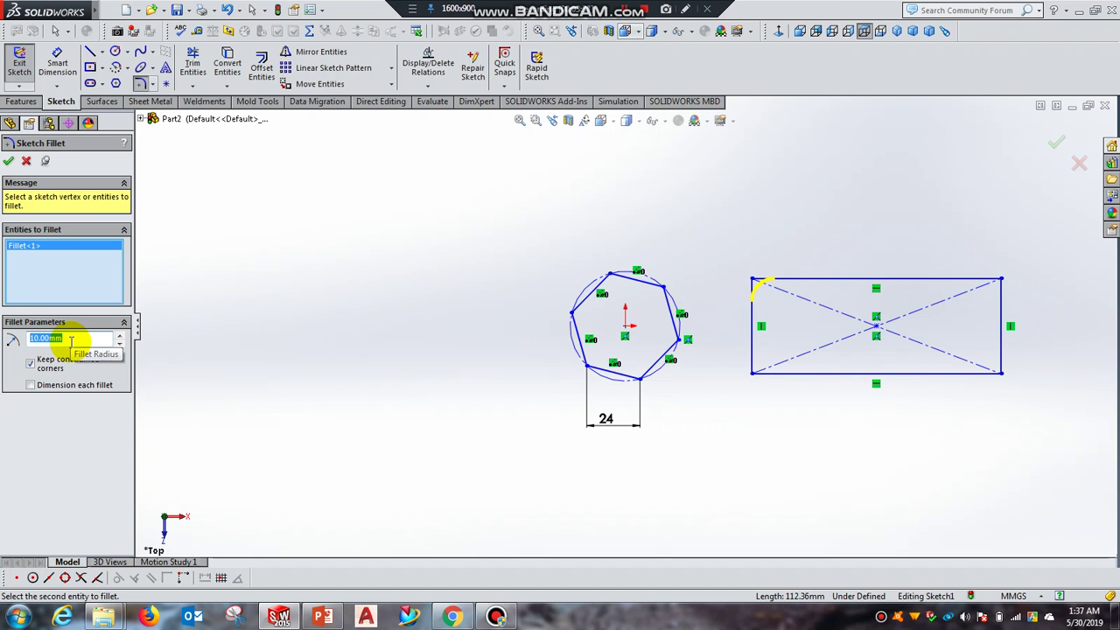
type("2")
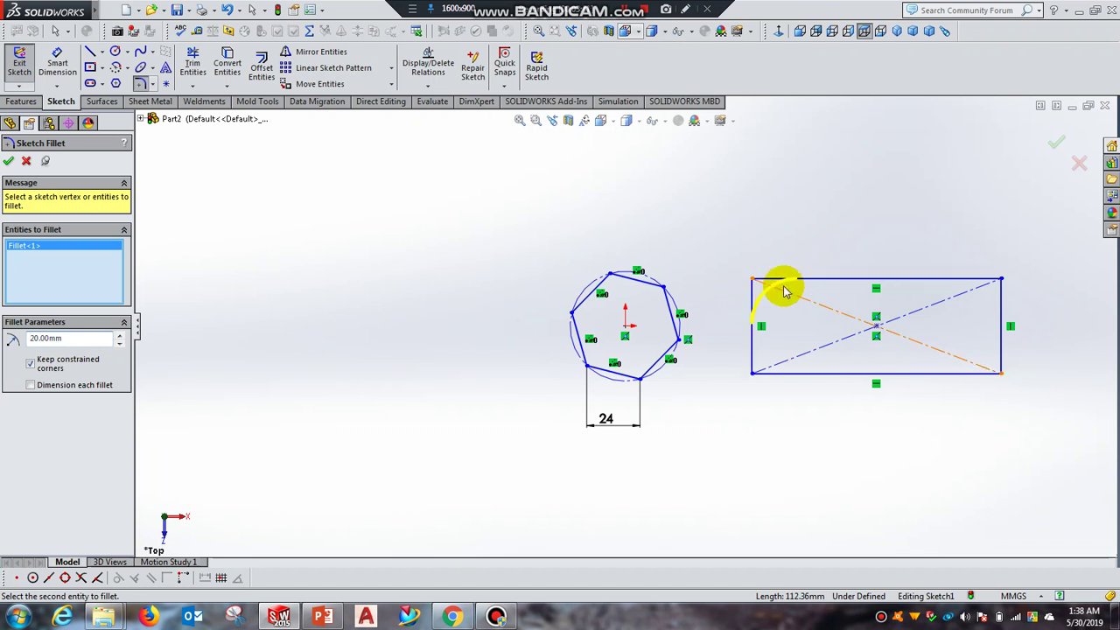
left_click(7, 162)
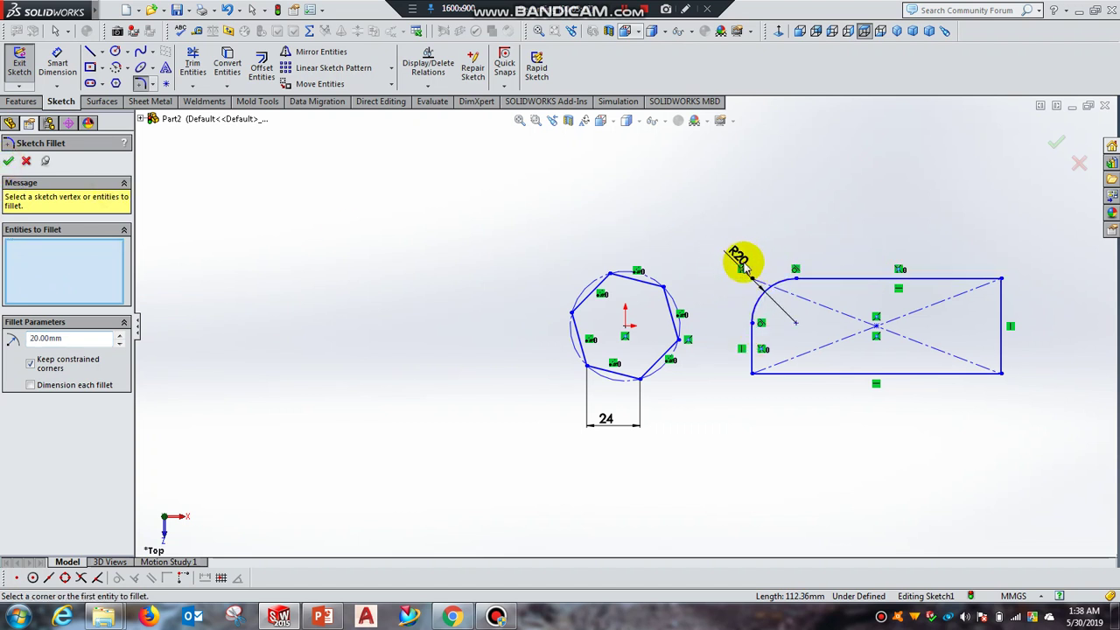
left_click(6, 164)
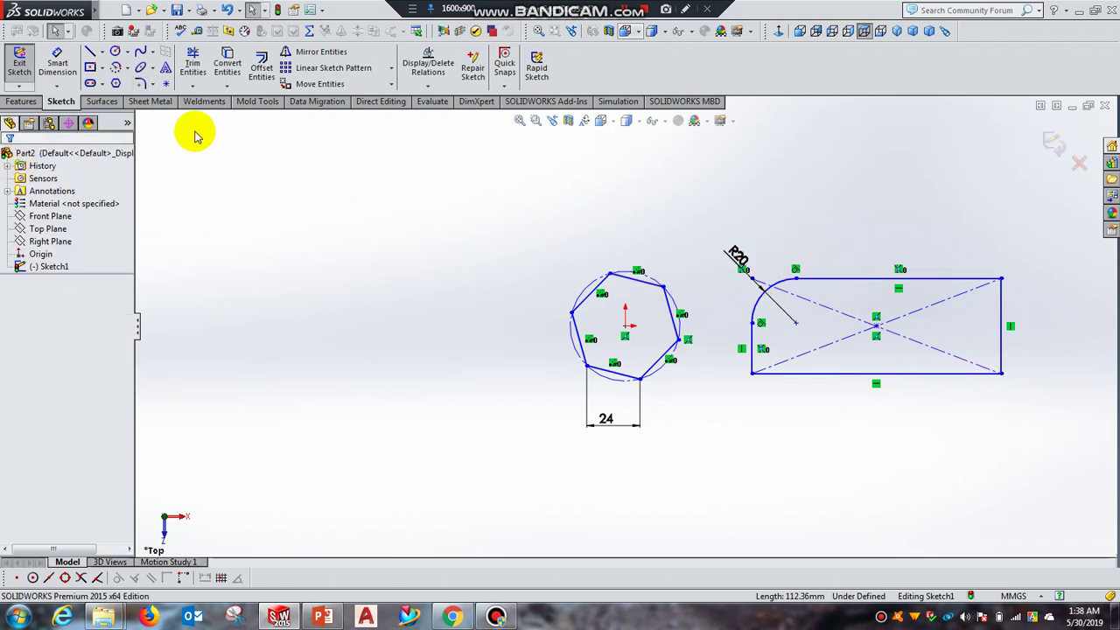
- Chamfer the rectangle's bottom-right corner with a 10 mm distance
left_click(153, 86)
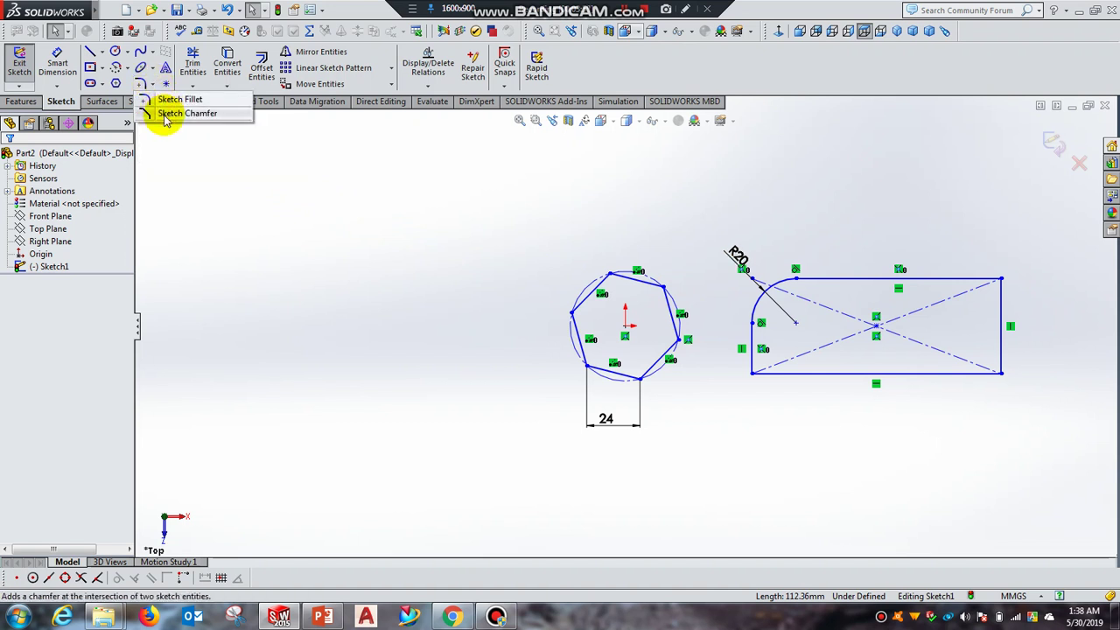
left_click(166, 120)
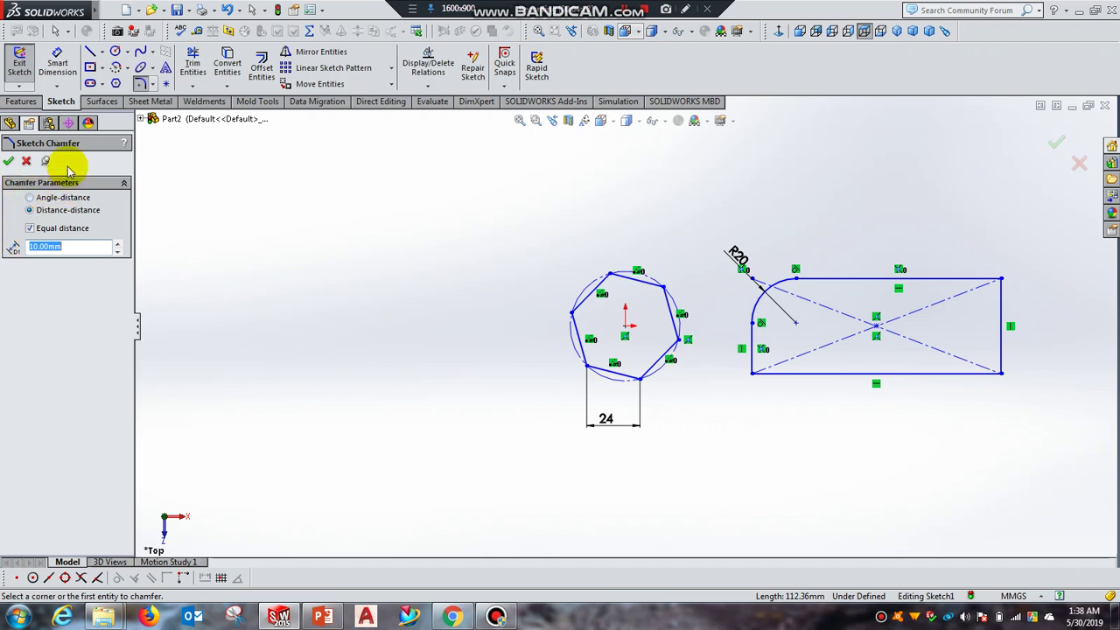
left_click(966, 375)
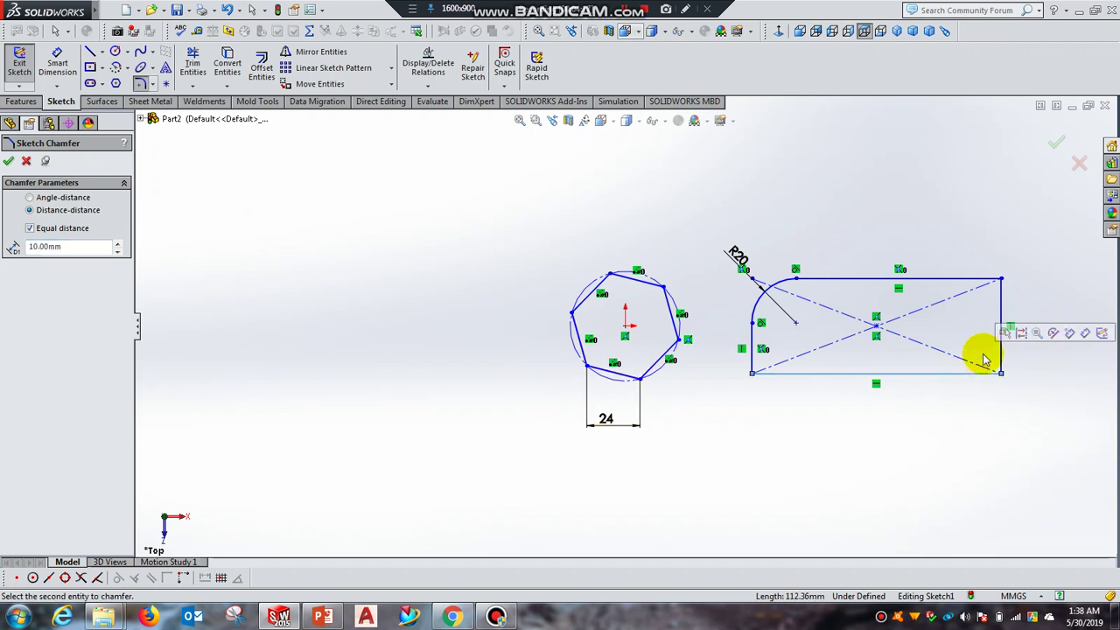
left_click(1002, 310)
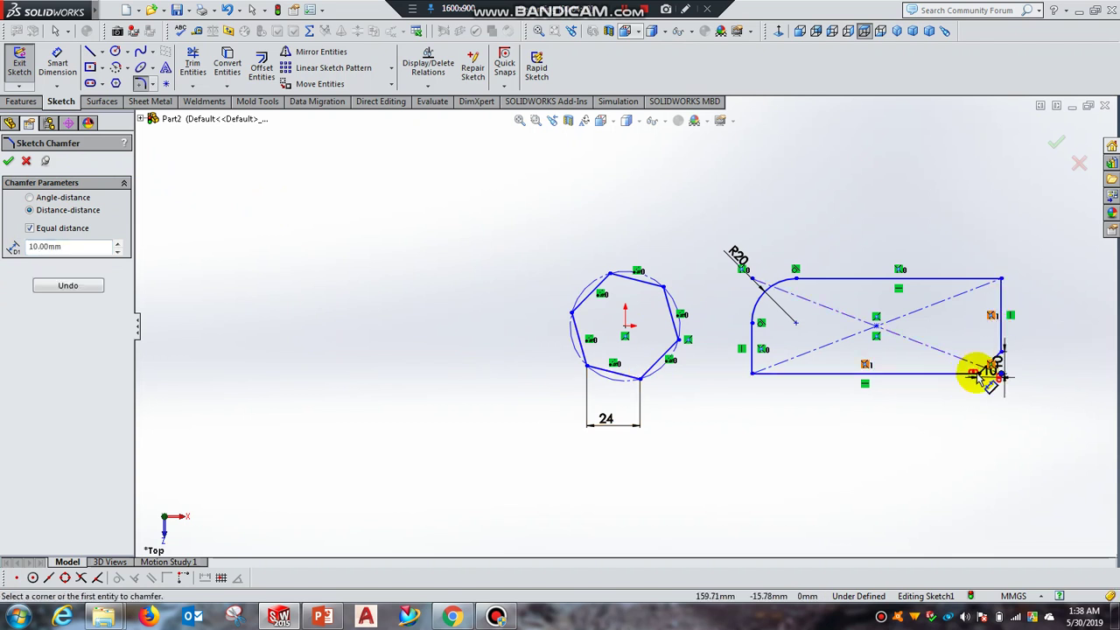
scroll(1000, 370, "down", 4)
scroll(926, 359, "down", 3)
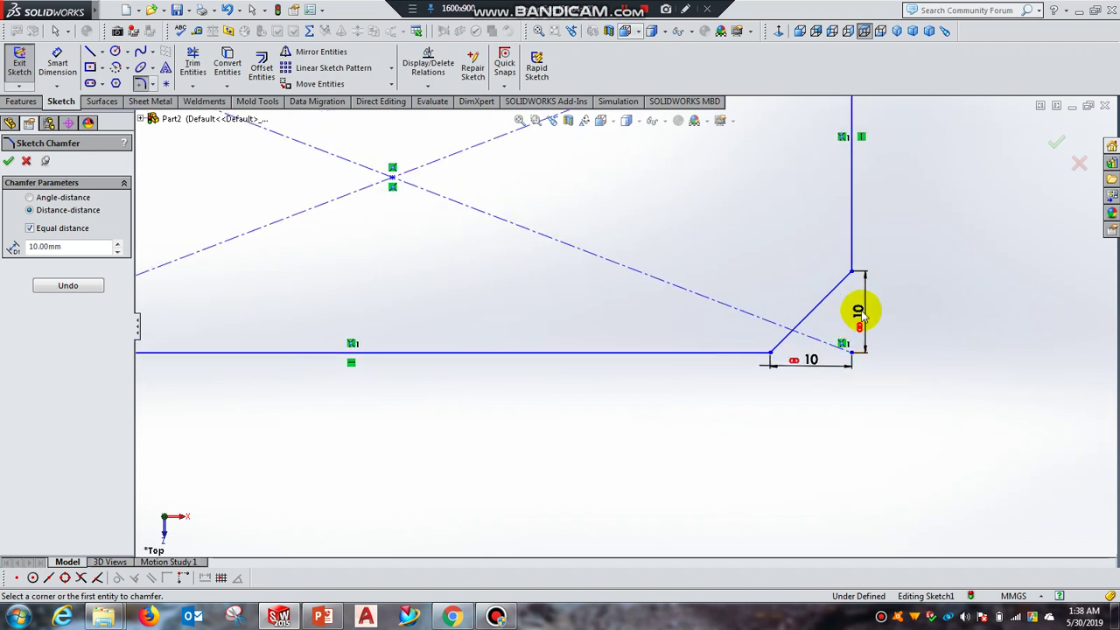
left_click_drag(78, 246, 18, 245)
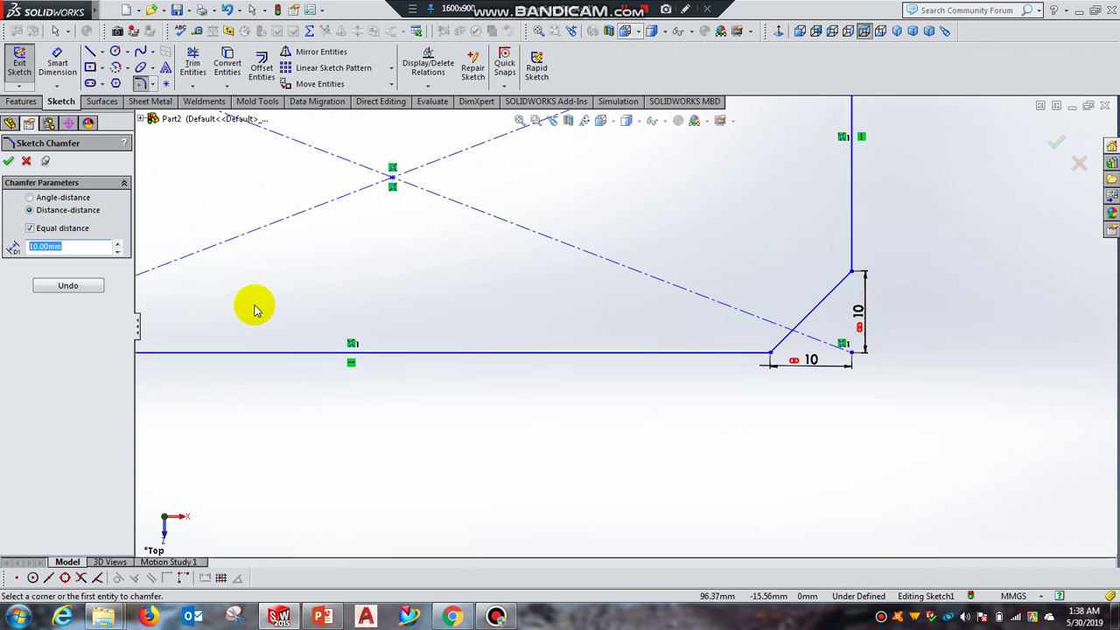
type("1")
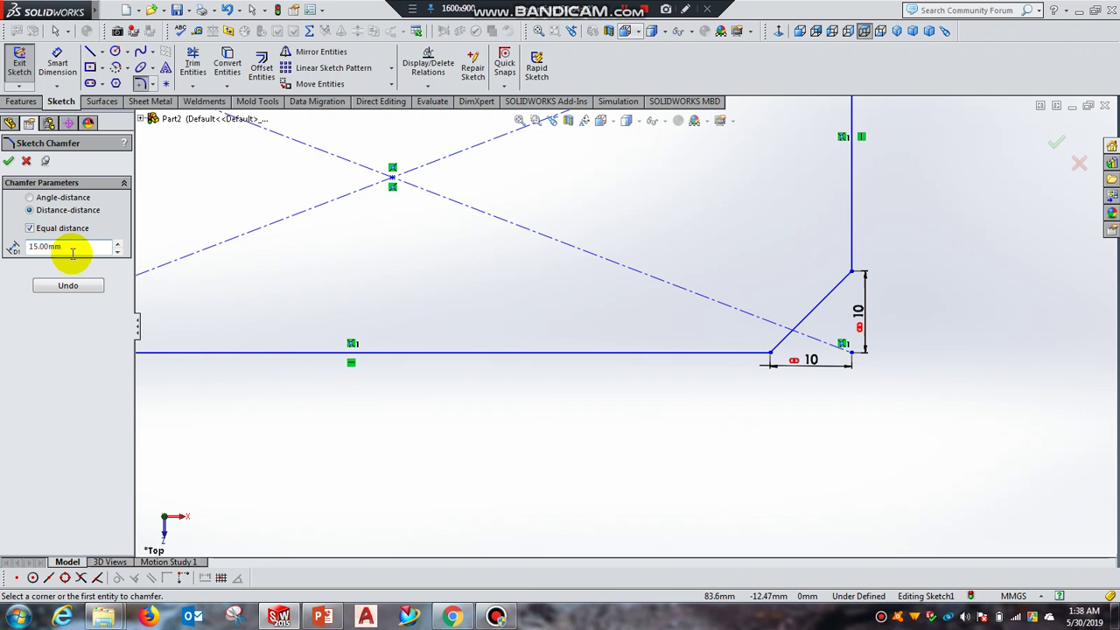
left_click(9, 164)
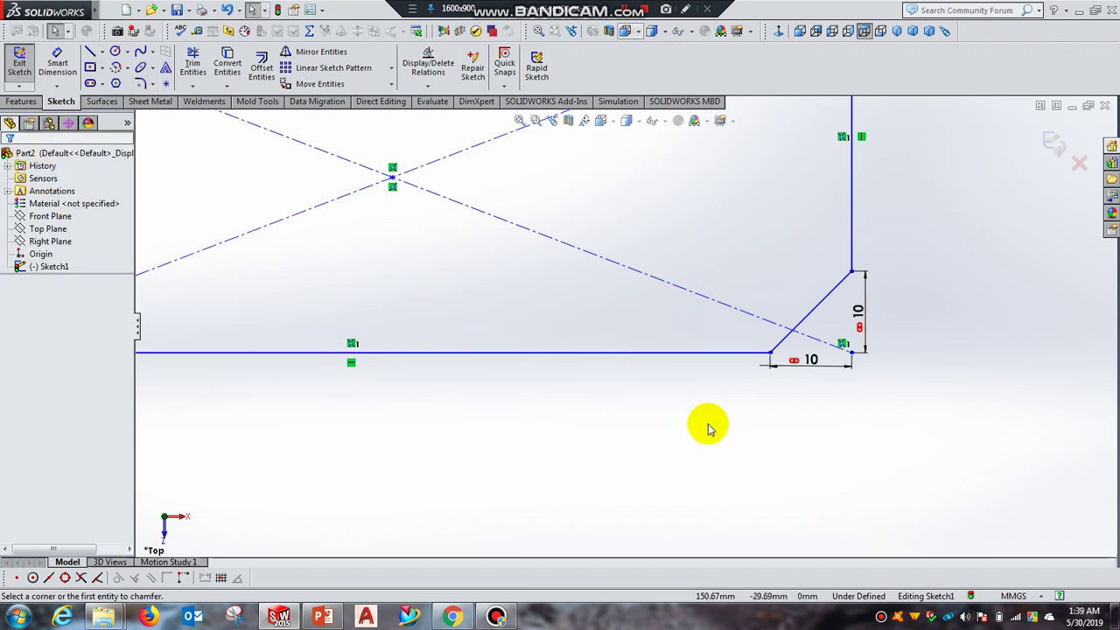
key("z")
key("z")
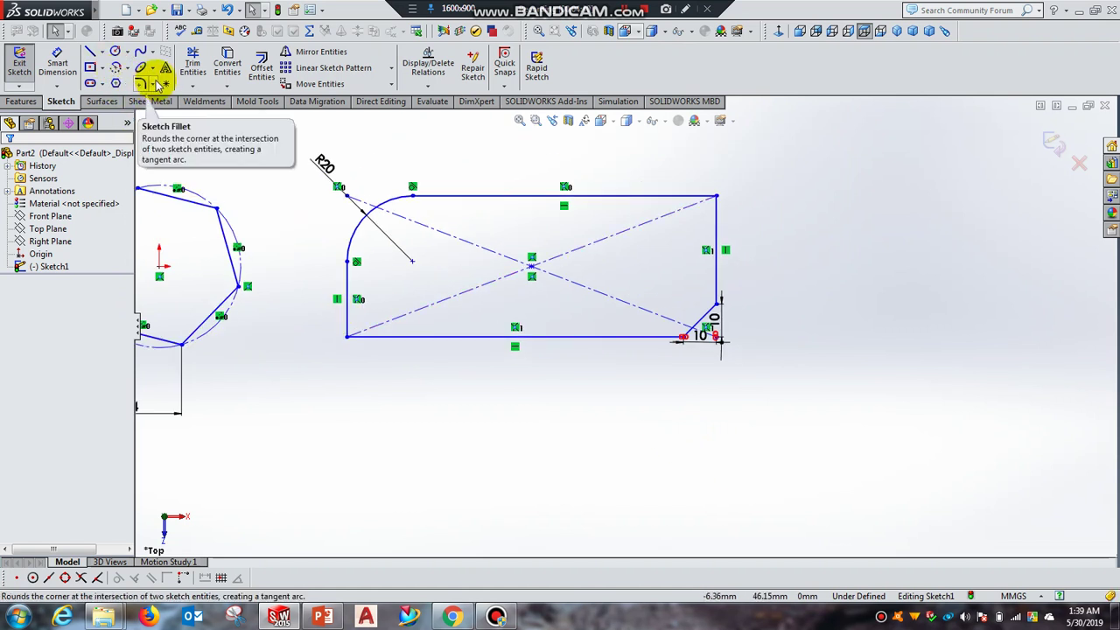
- Apply a 15 mm chamfer at the bottom-right corner
left_click(154, 83)
left_click(168, 115)
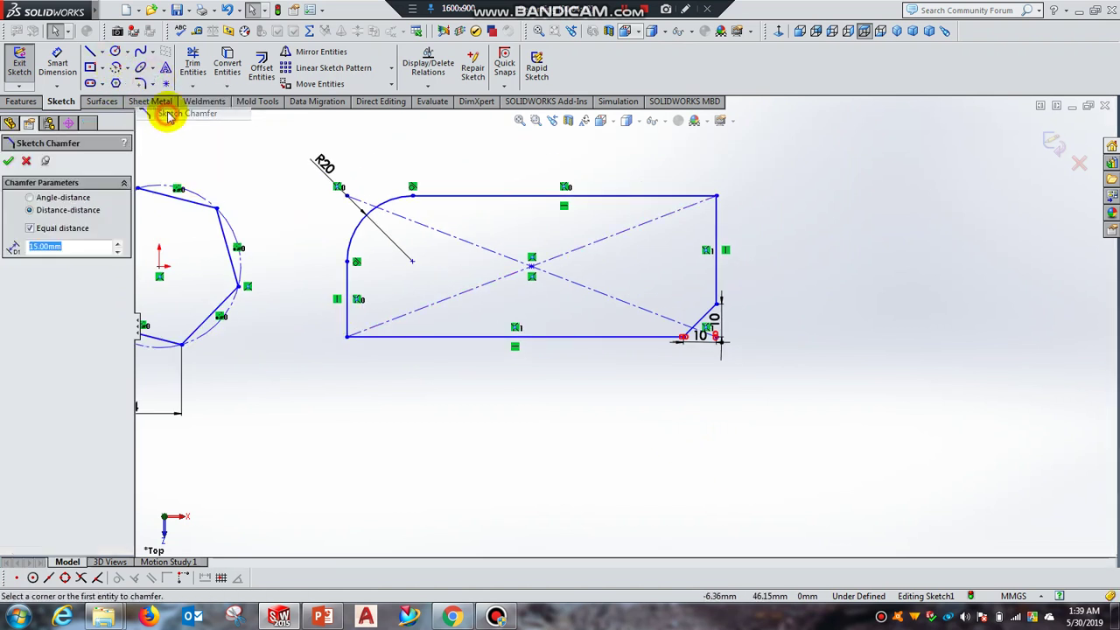
left_click(634, 338)
left_click(719, 276)
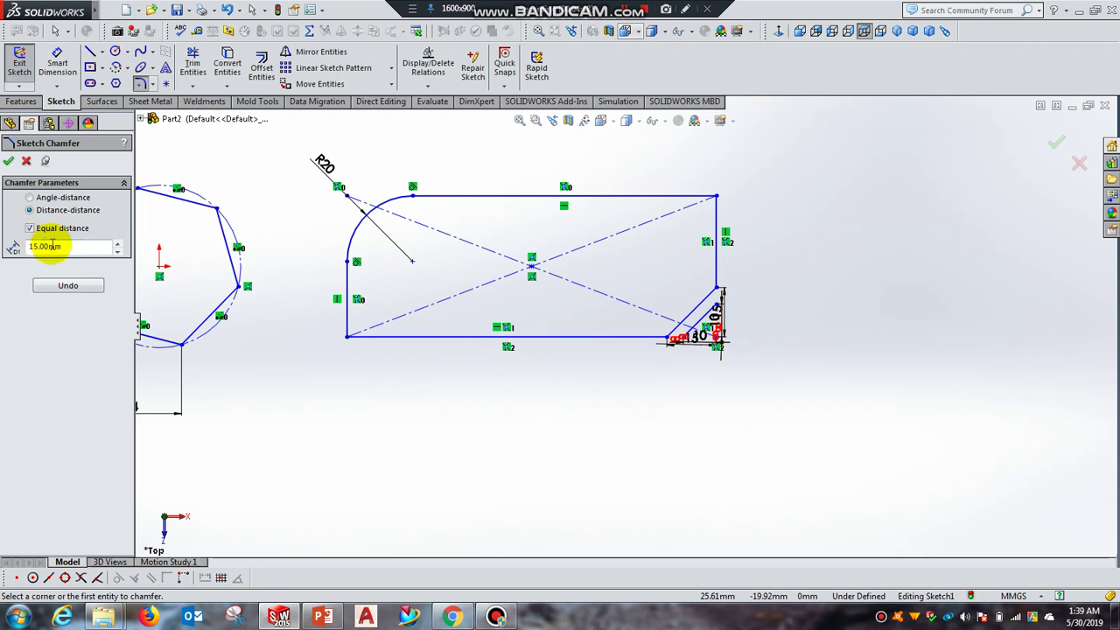
scroll(735, 345, "down", 2)
scroll(697, 320, "down", 3)
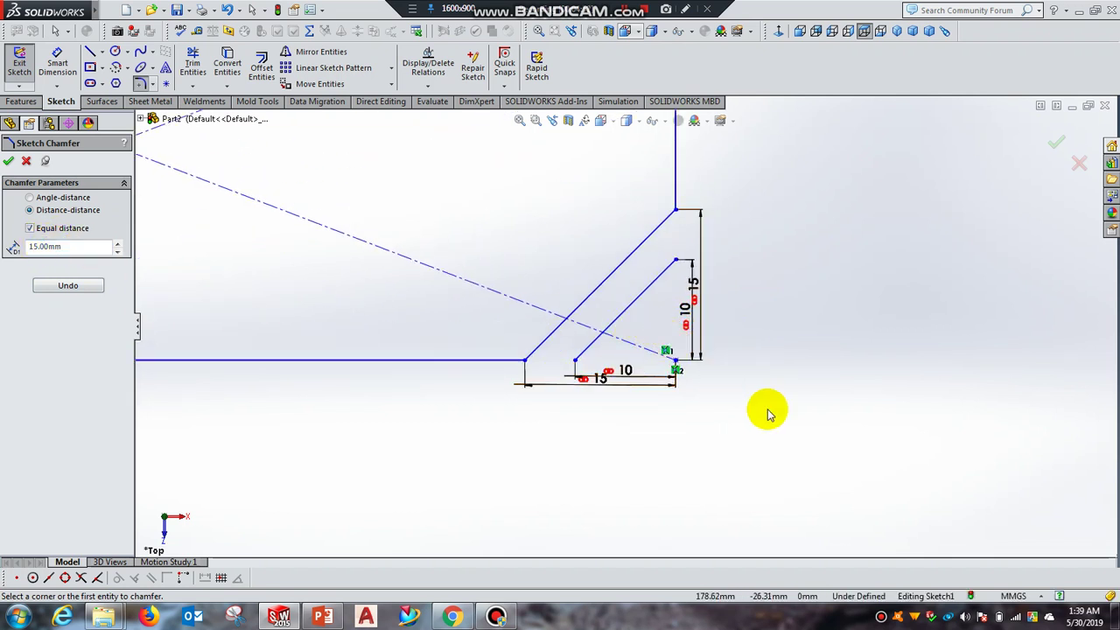
scroll(768, 411, "up", 2)
scroll(779, 420, "up", 2)
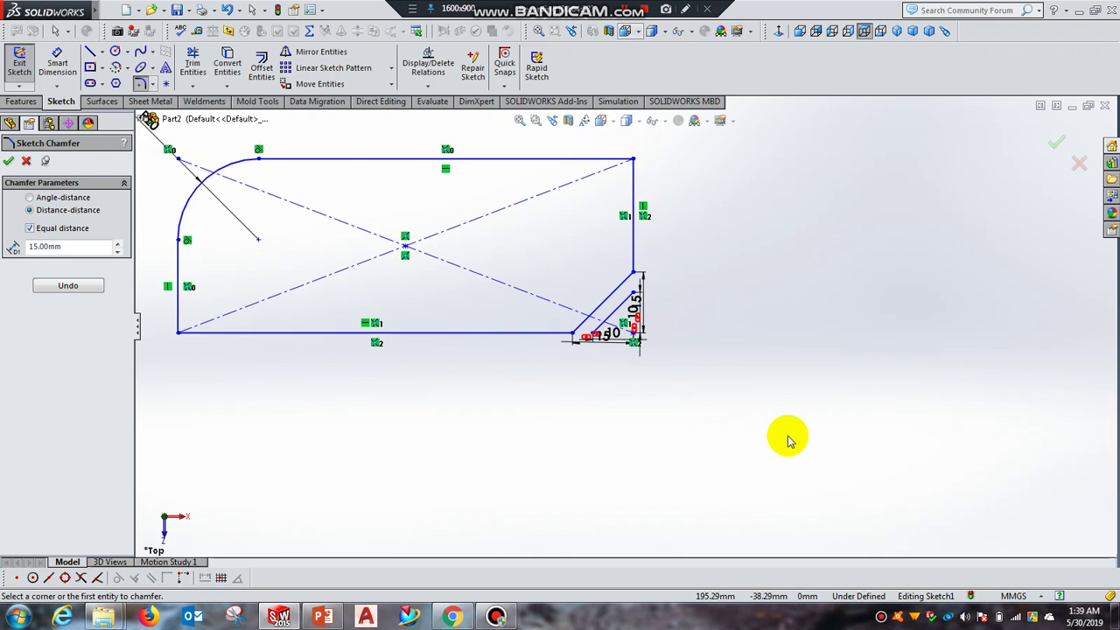
- Chamfer the bottom-left corner 15 × 15 mm
left_click(180, 311)
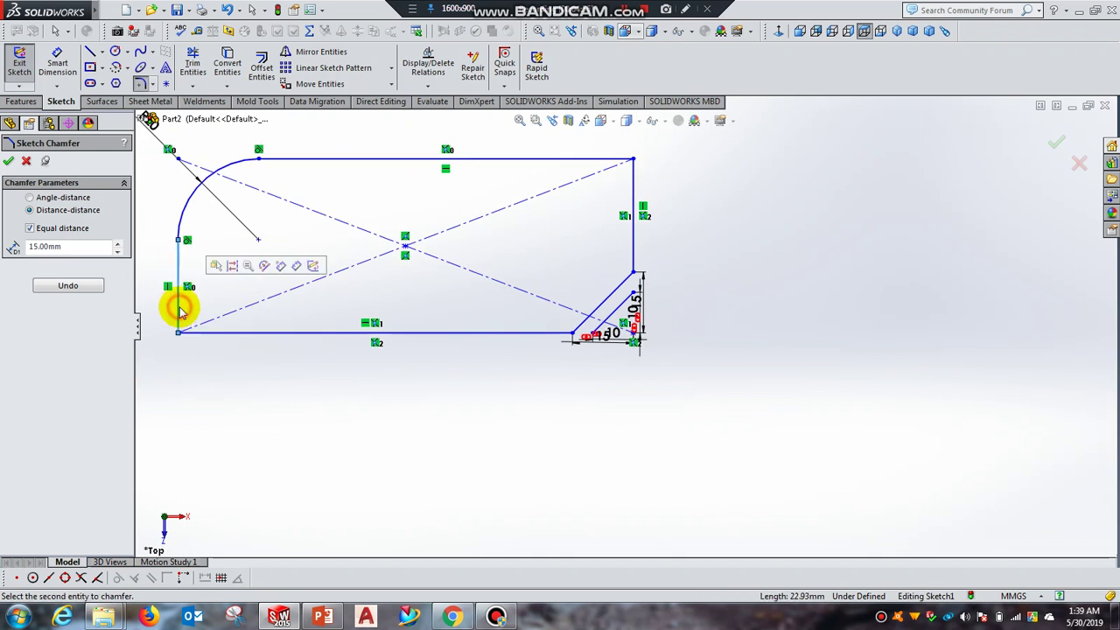
left_click(256, 338)
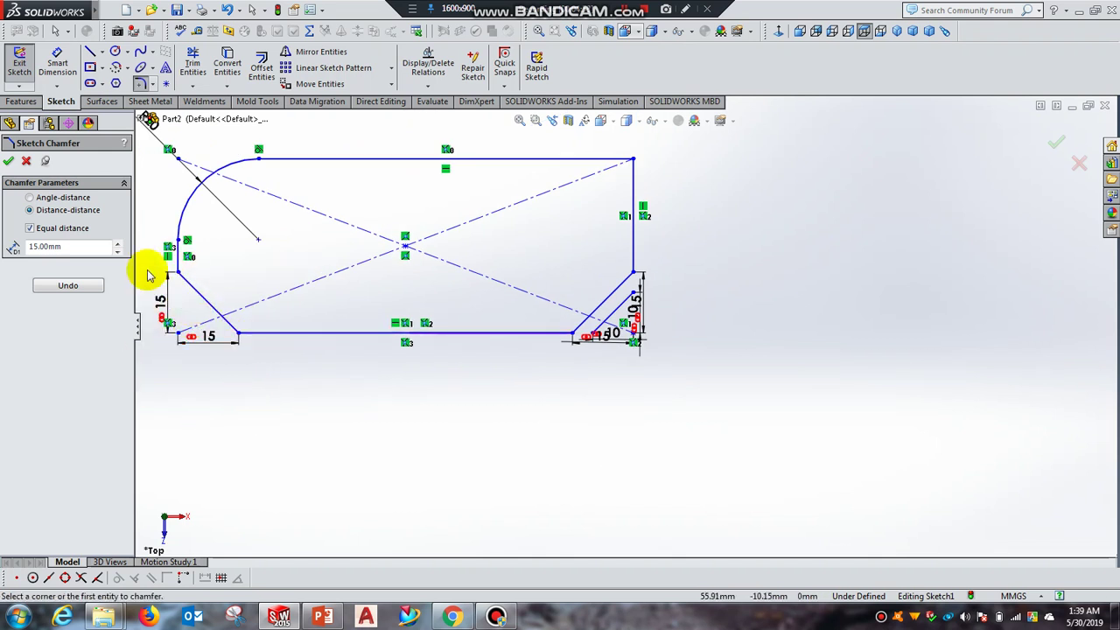
left_click(9, 162)
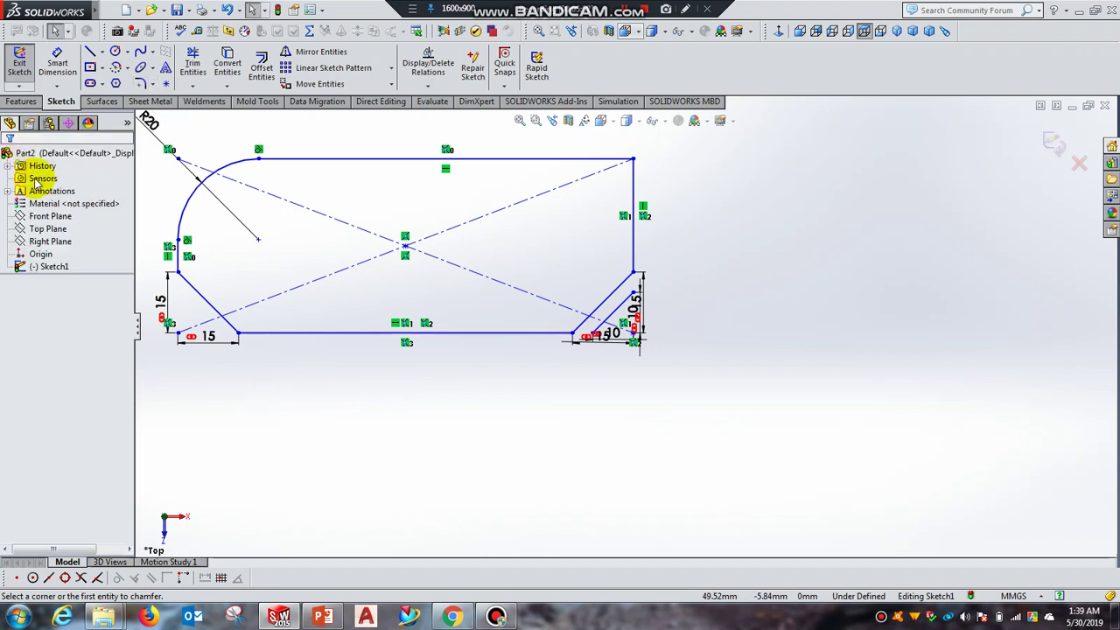
left_click(324, 616)
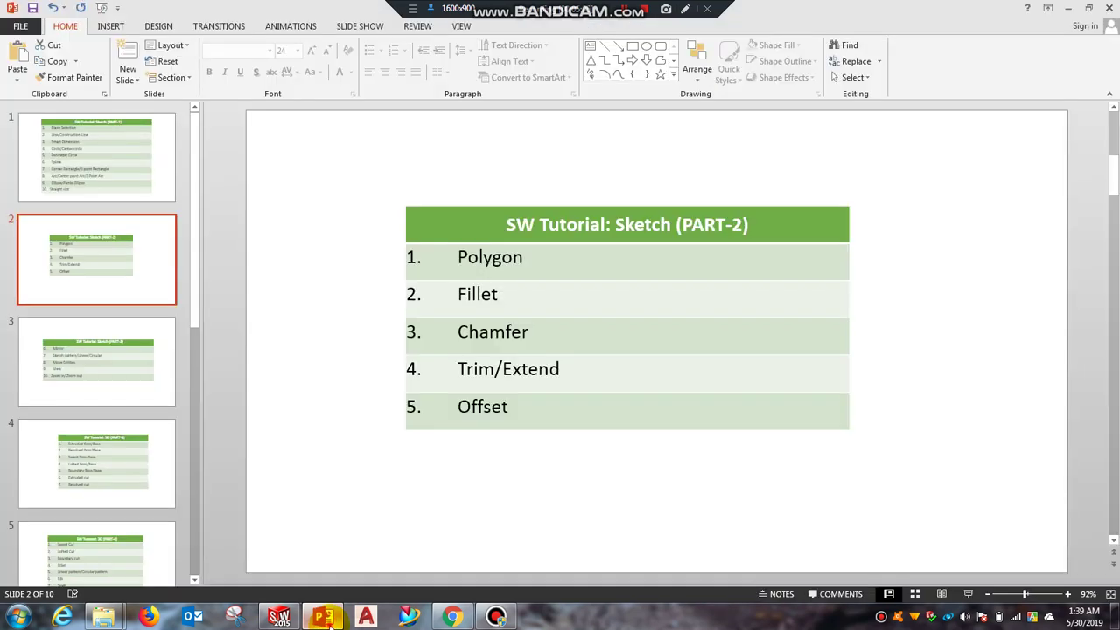
left_click(325, 617)
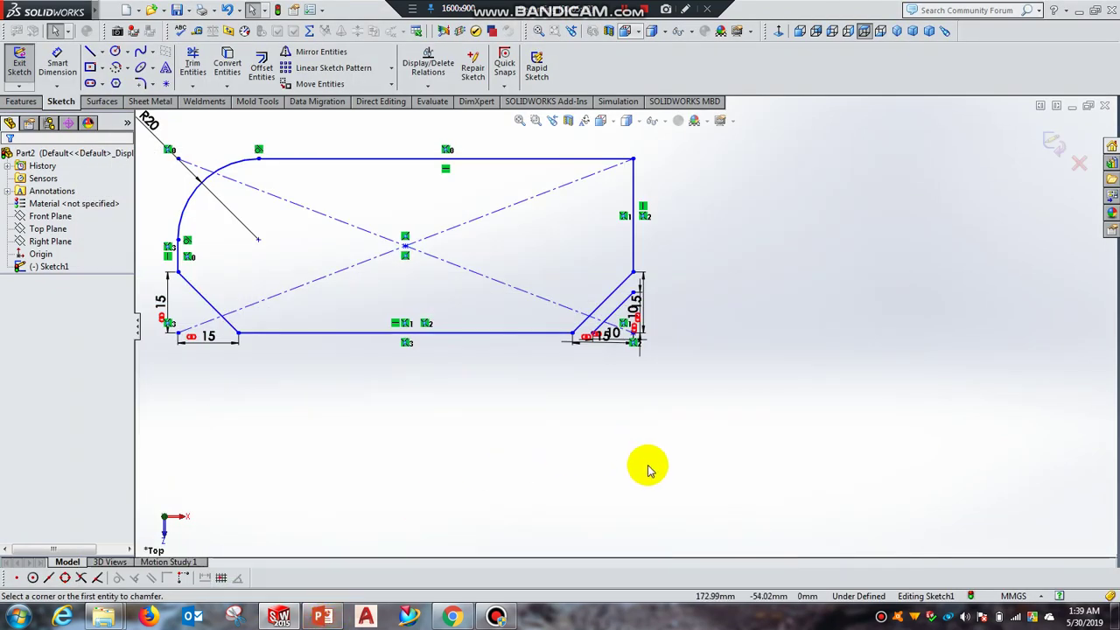
- Zoom to fit the sketch and open the Trim Entities / Extend Entities flyout
key("z")
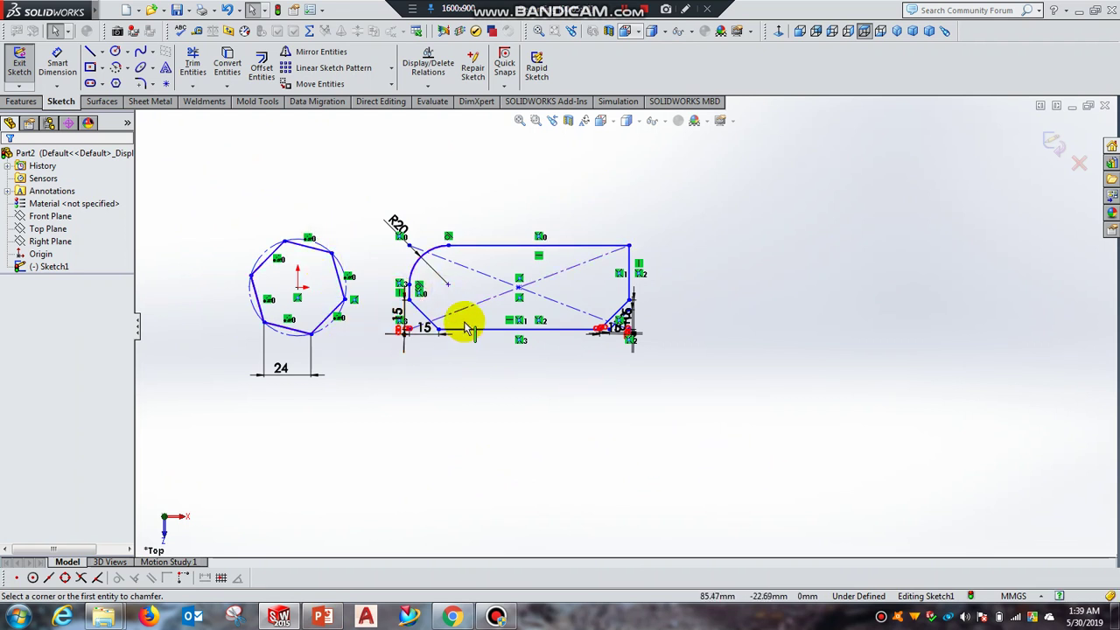
scroll(407, 327, "down", 1)
scroll(411, 325, "down", 1)
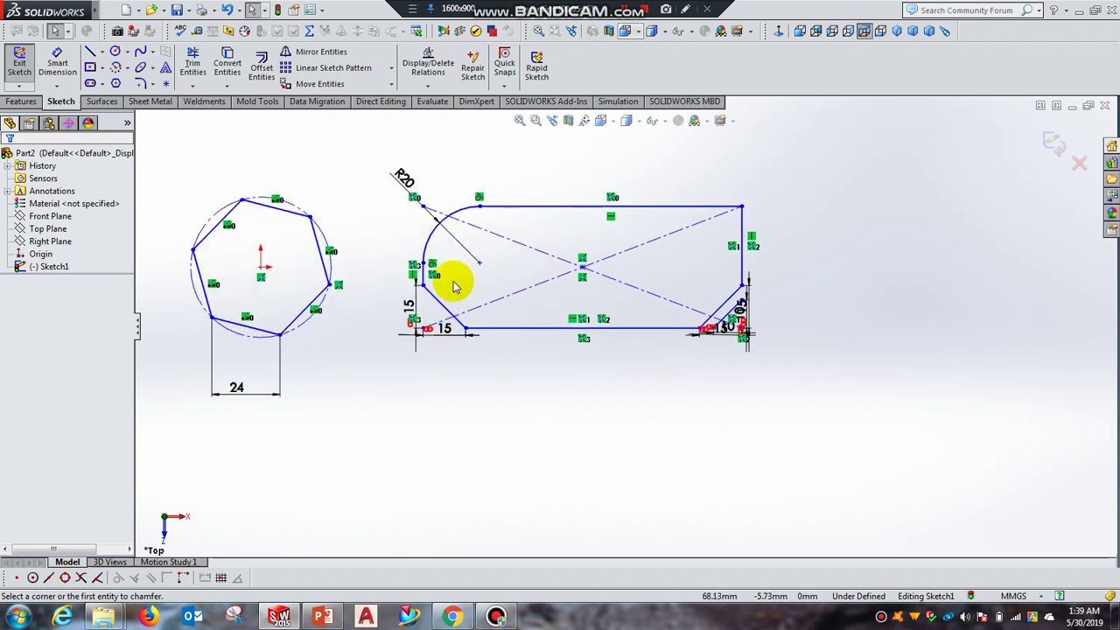
left_click(192, 86)
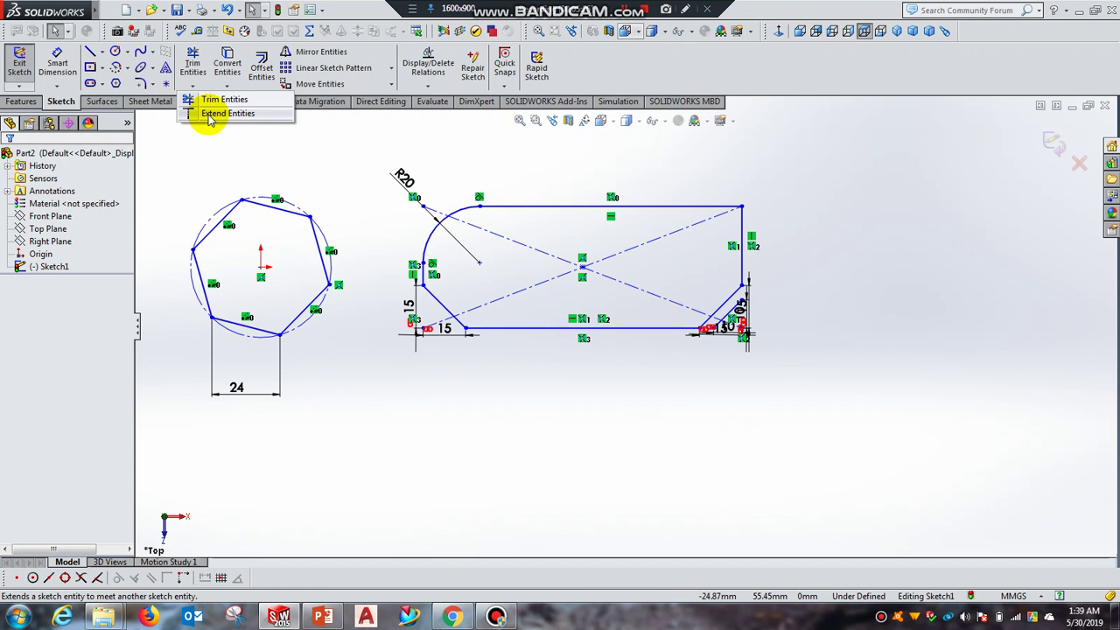
- Extend the rectangle's bottom line left to the corner with Extend Entities
left_click(209, 119)
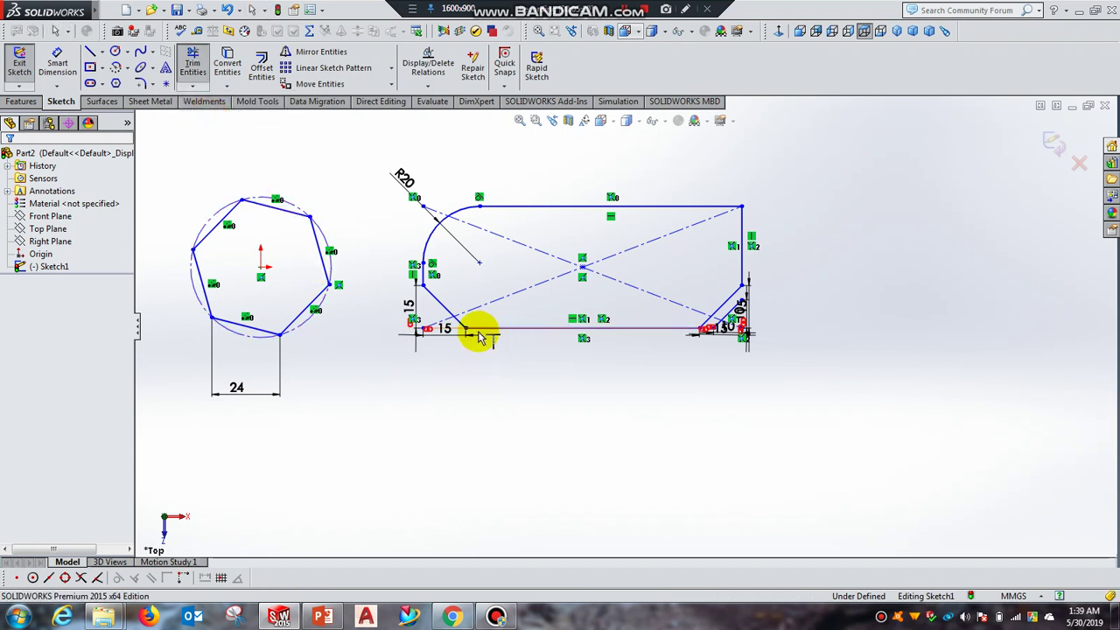
scroll(462, 350, "down", 3)
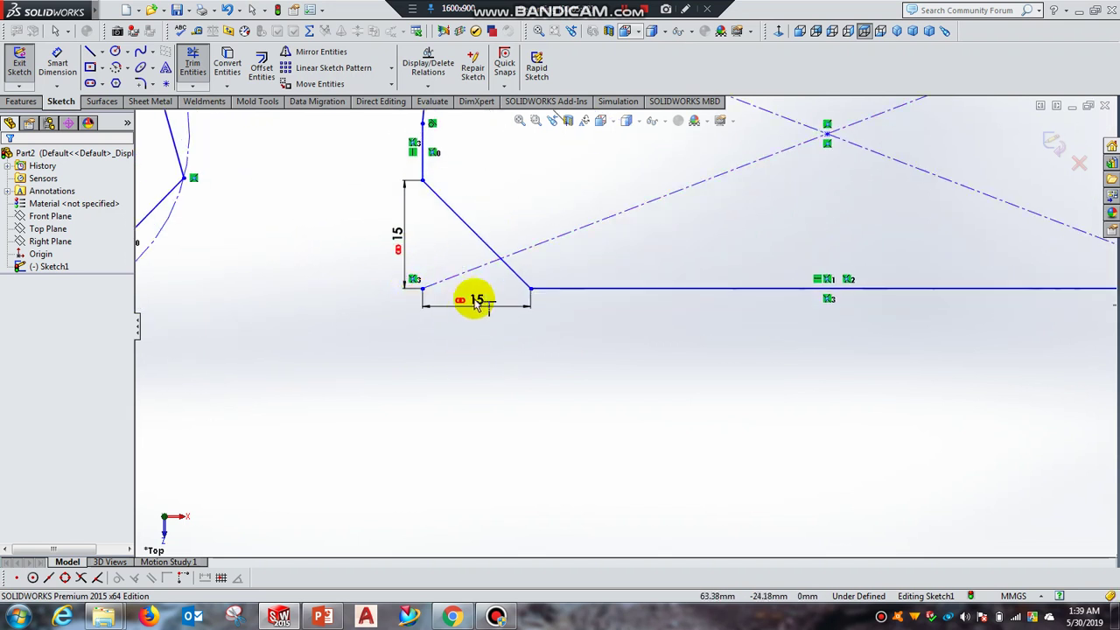
left_click(585, 292)
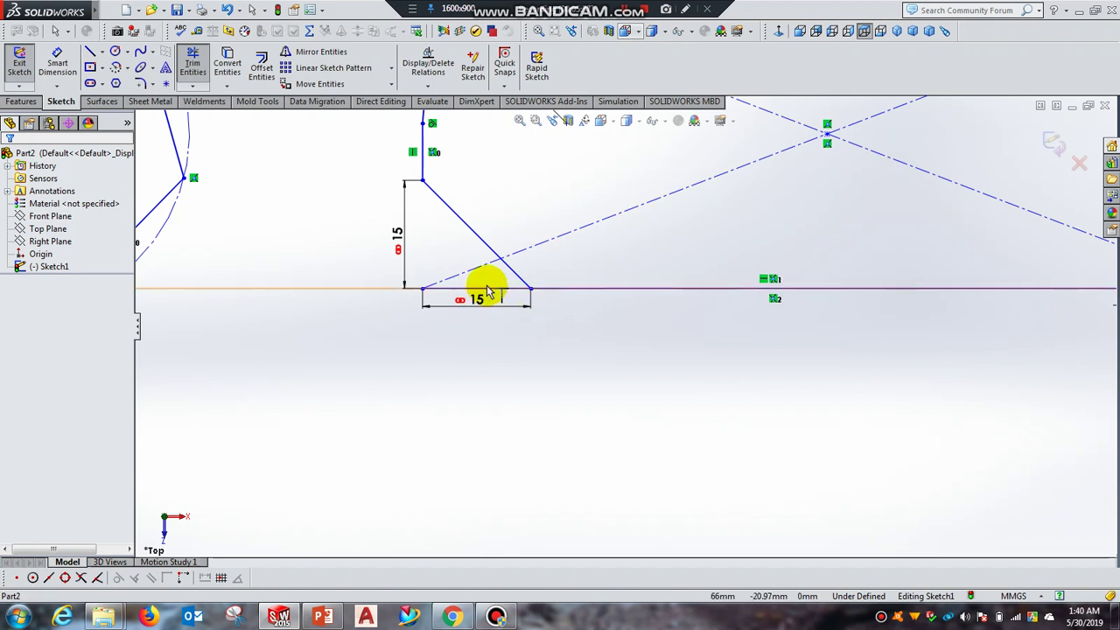
key("f")
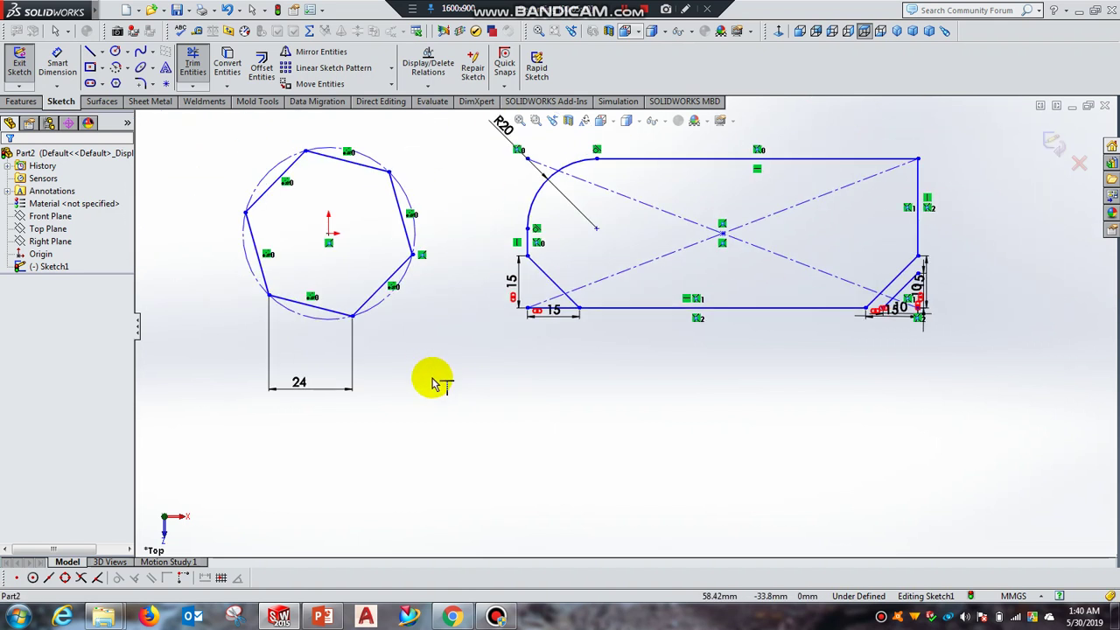
- Extend the left side line up to the top edge and down to the bottom edge
scroll(567, 266, "down", 2)
scroll(542, 256, "down", 2)
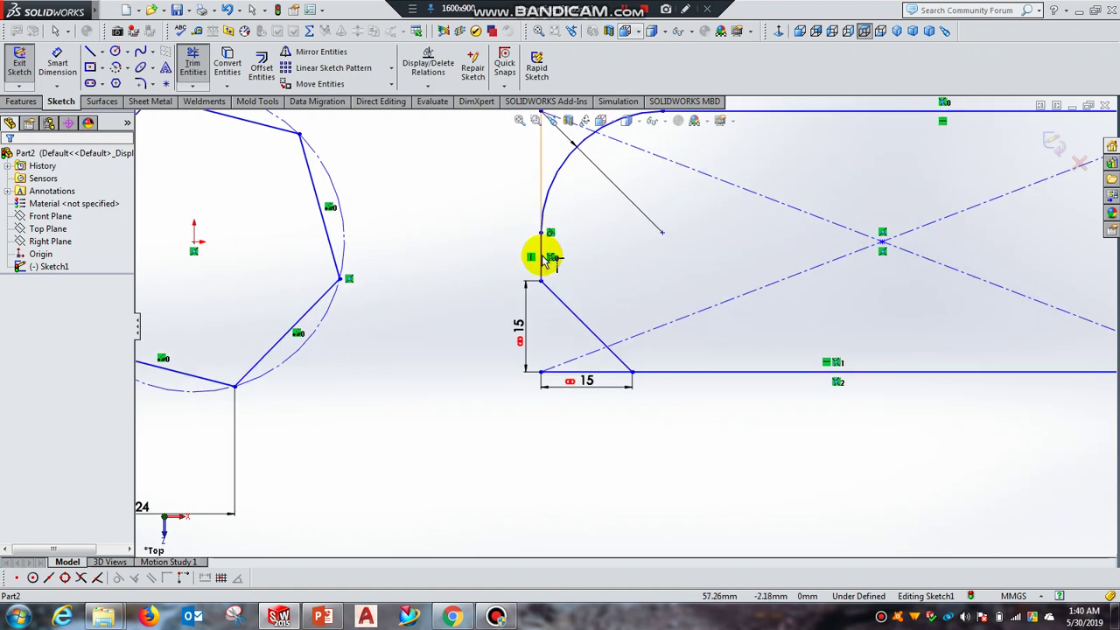
left_click(544, 258)
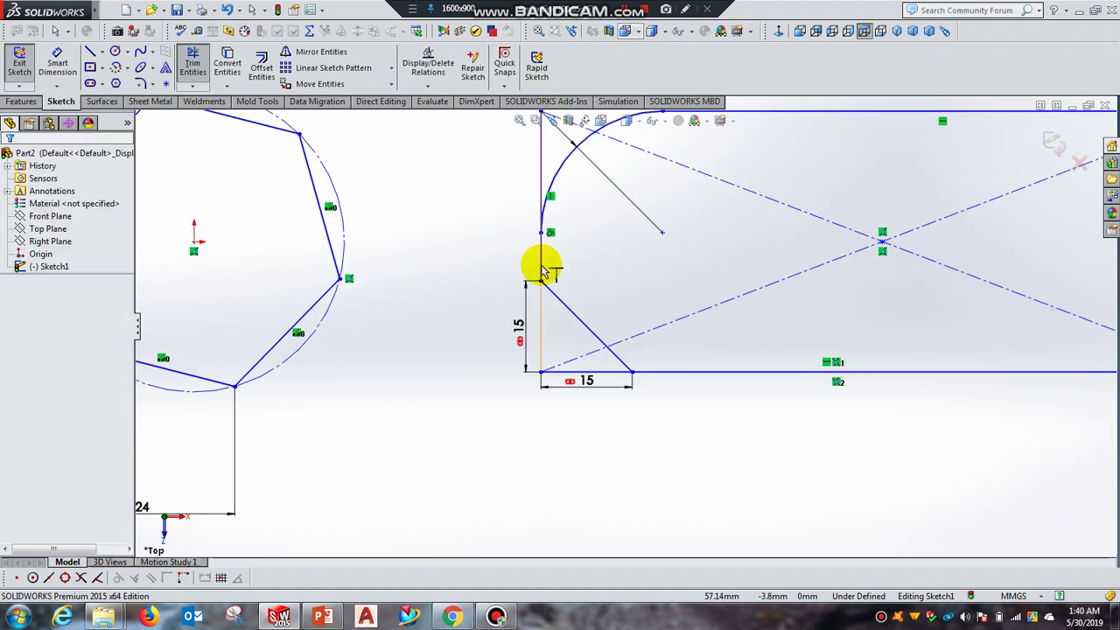
left_click(542, 271)
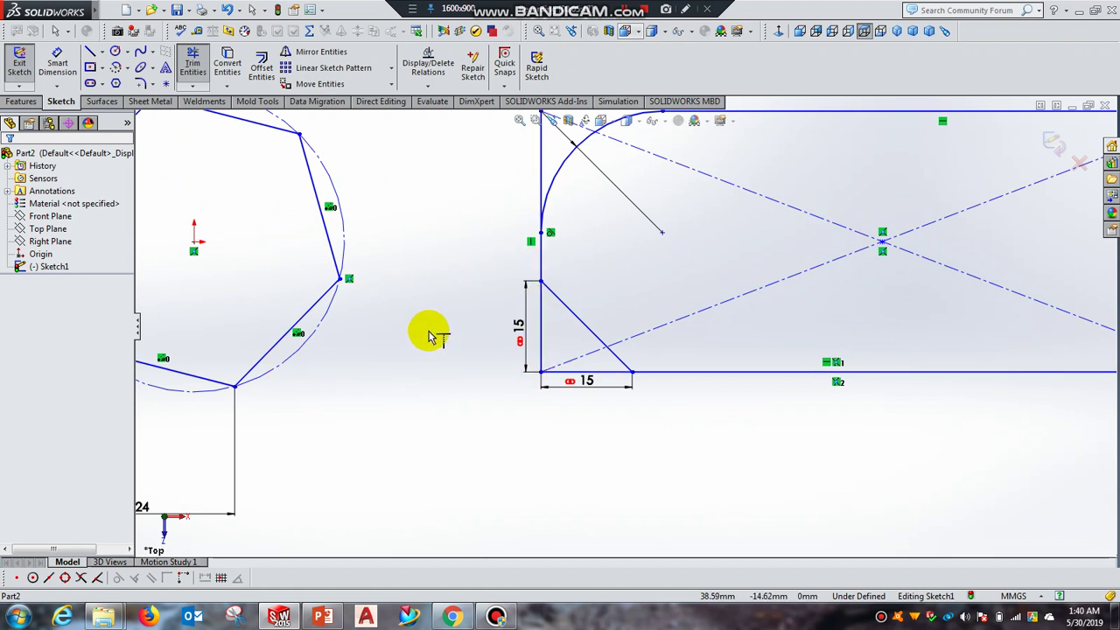
key("f")
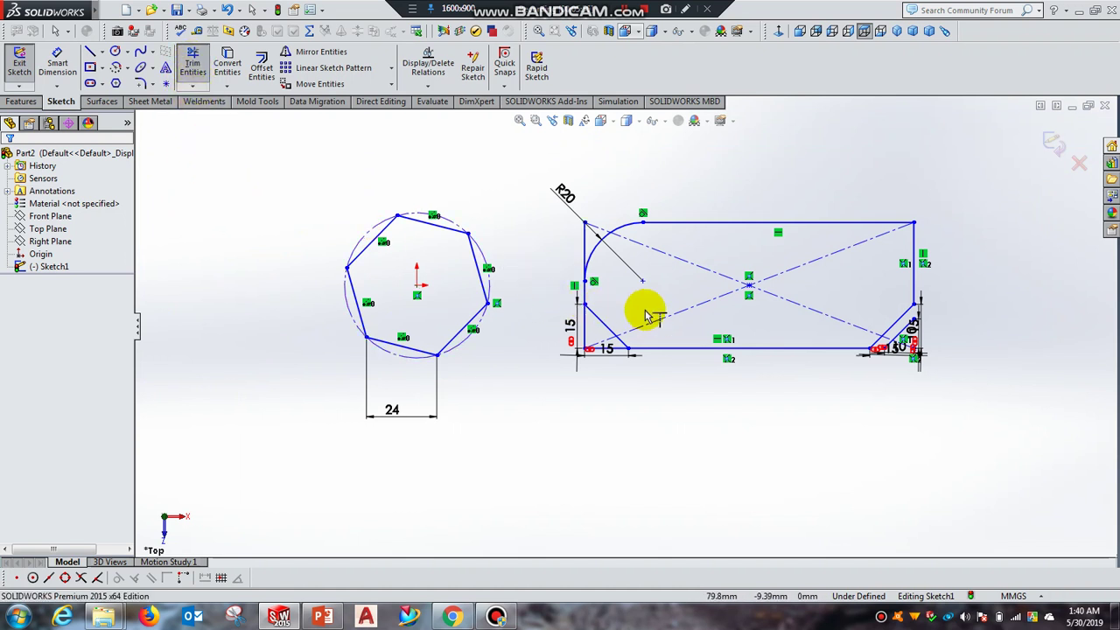
right_click(614, 282)
left_click(651, 325)
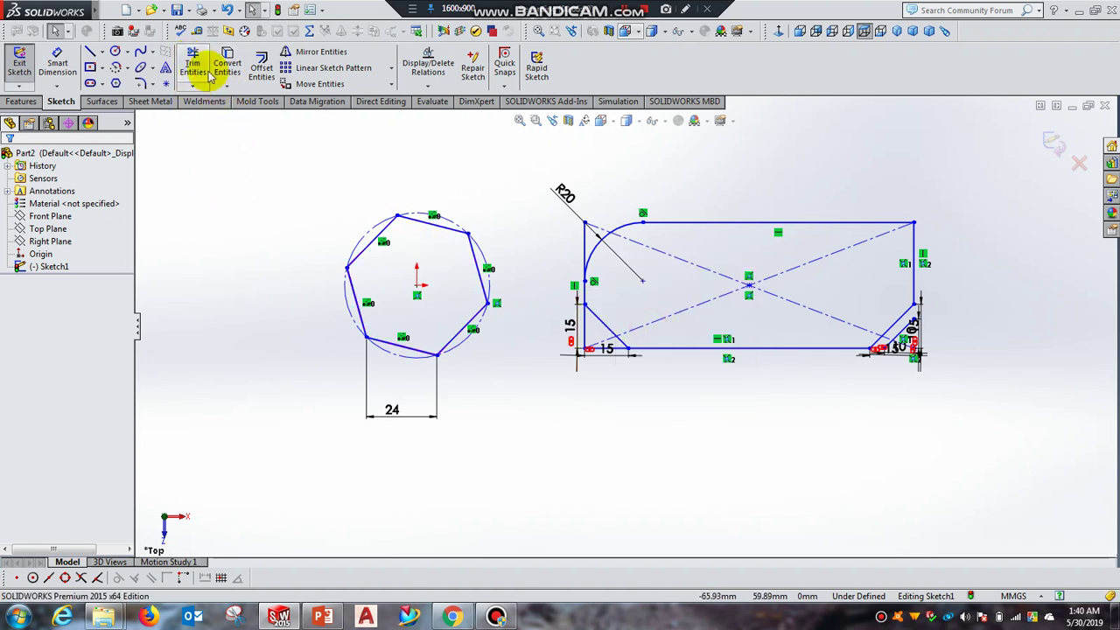
scroll(637, 366, "down", 3)
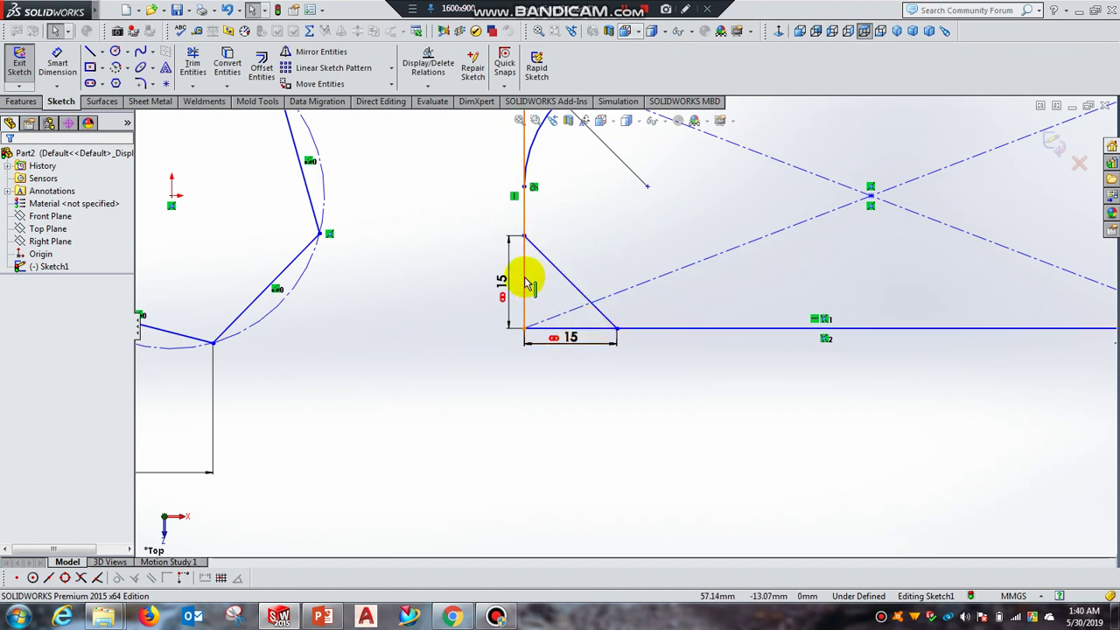
- Trim the left line's top overshoot and the heptagon edges, then bring up the PowerPoint tutorial slide
left_click(197, 66)
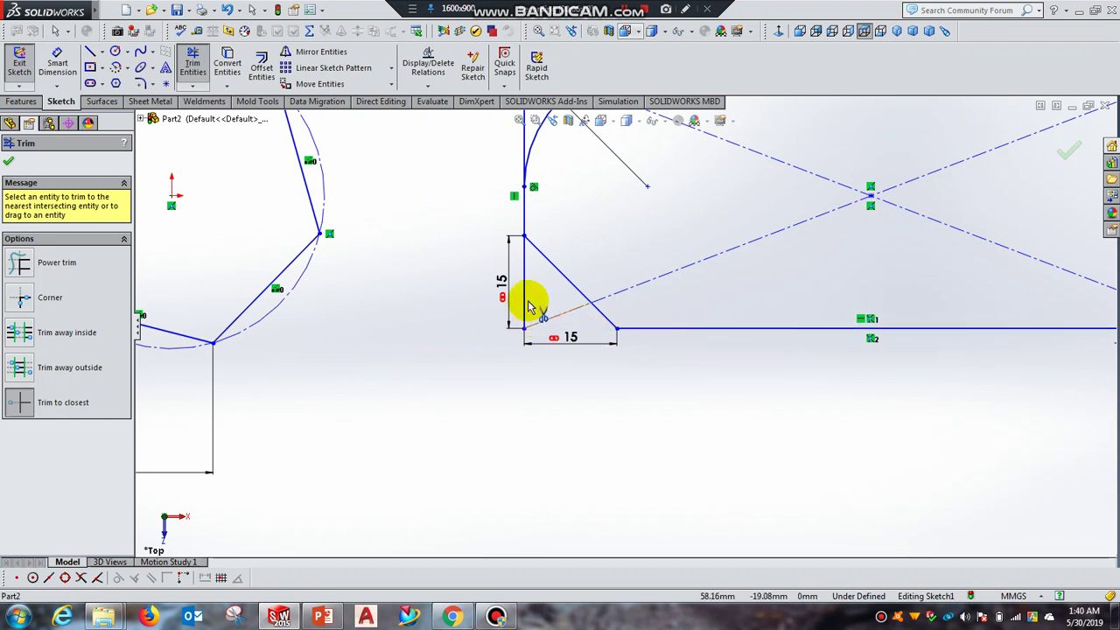
key("f")
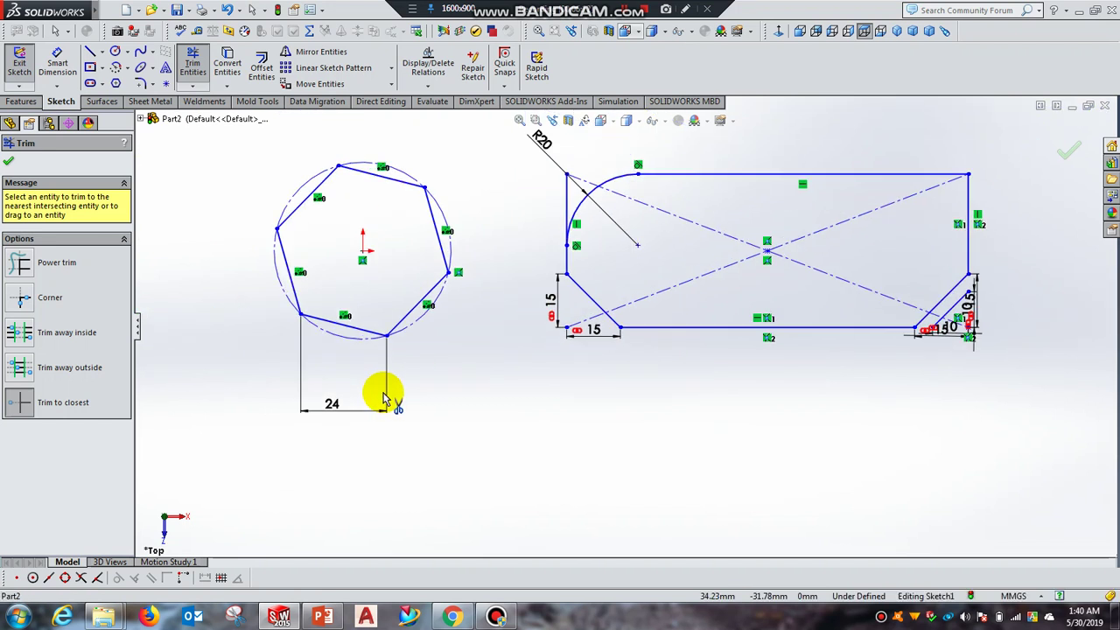
left_click(577, 230)
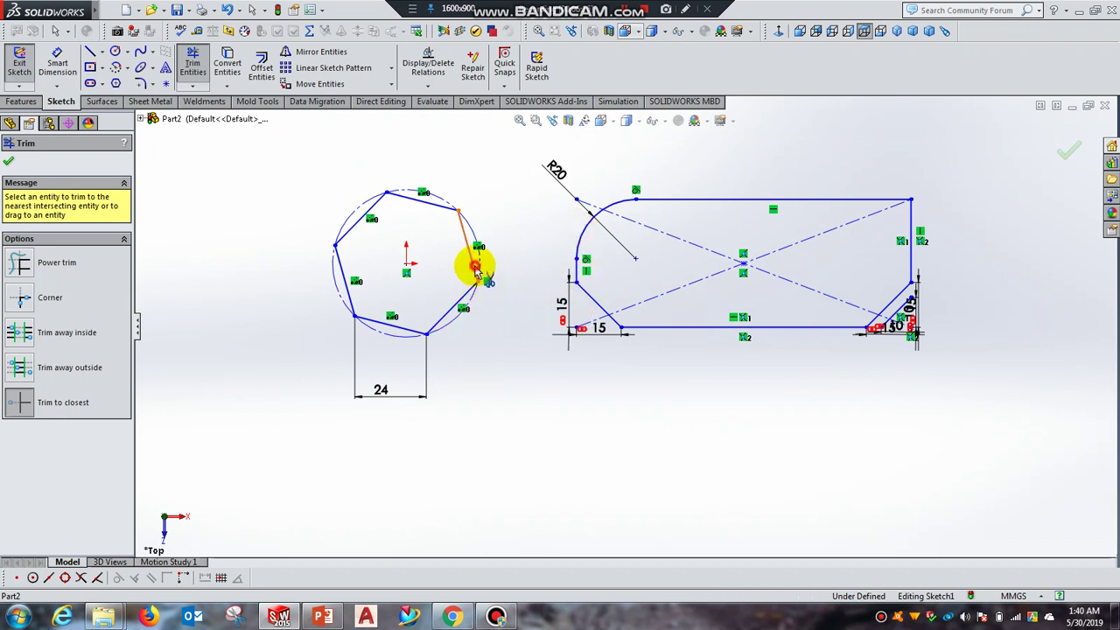
mouse_move(476, 272)
left_mouse_down()
mouse_move(440, 217)
mouse_move(405, 320)
left_mouse_up()
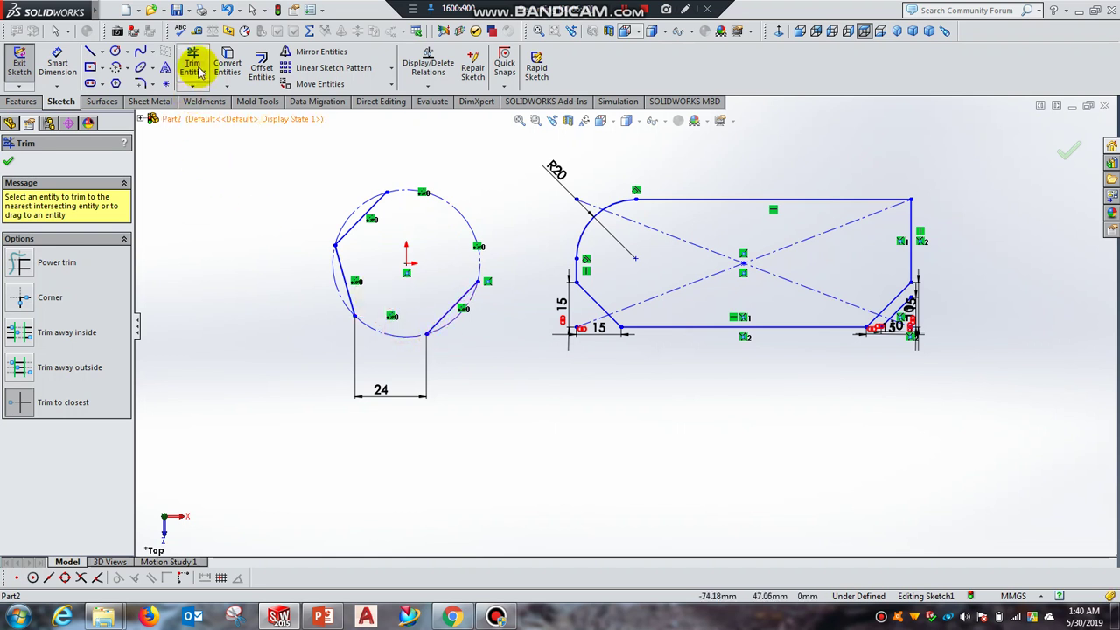
left_click(7, 163)
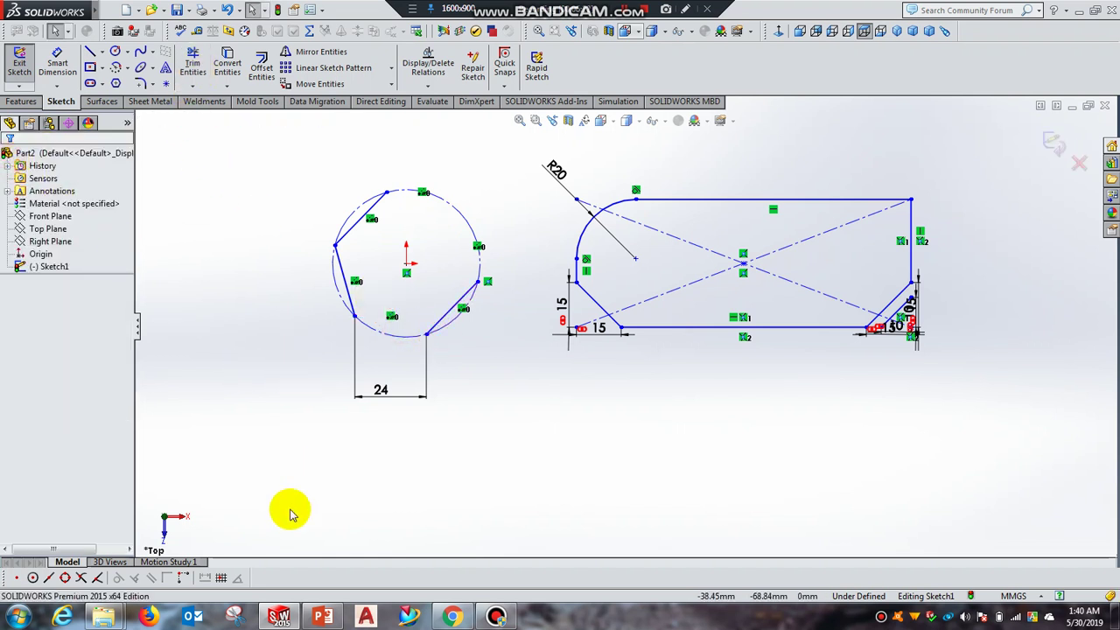
left_click(331, 618)
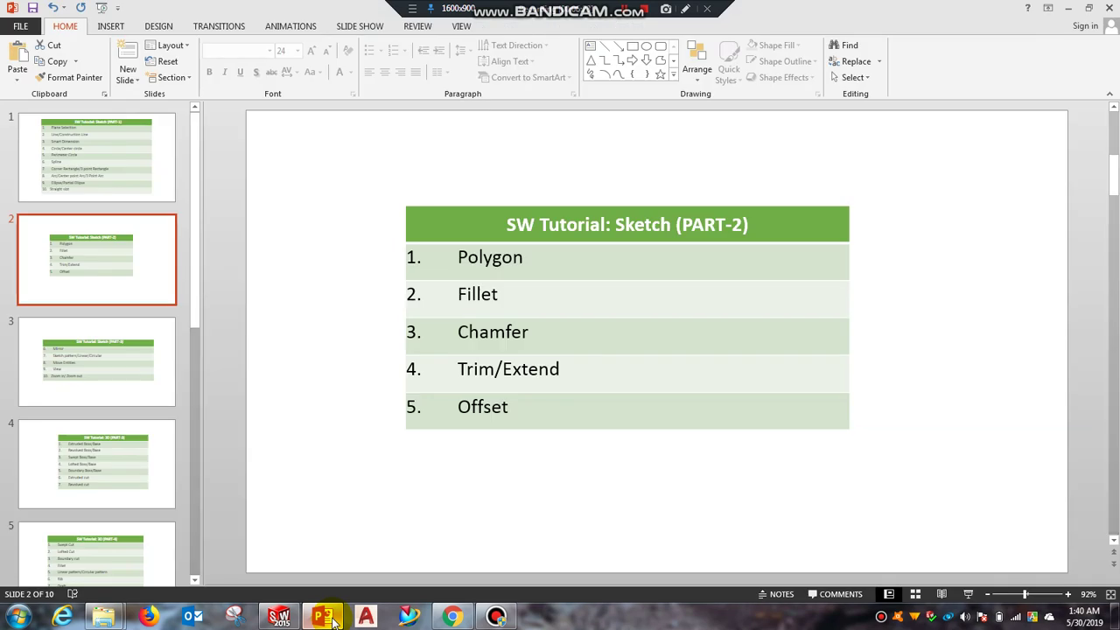
- Minimize the PowerPoint outline slide to get back to the SOLIDWORKS sketch
left_click(330, 617)
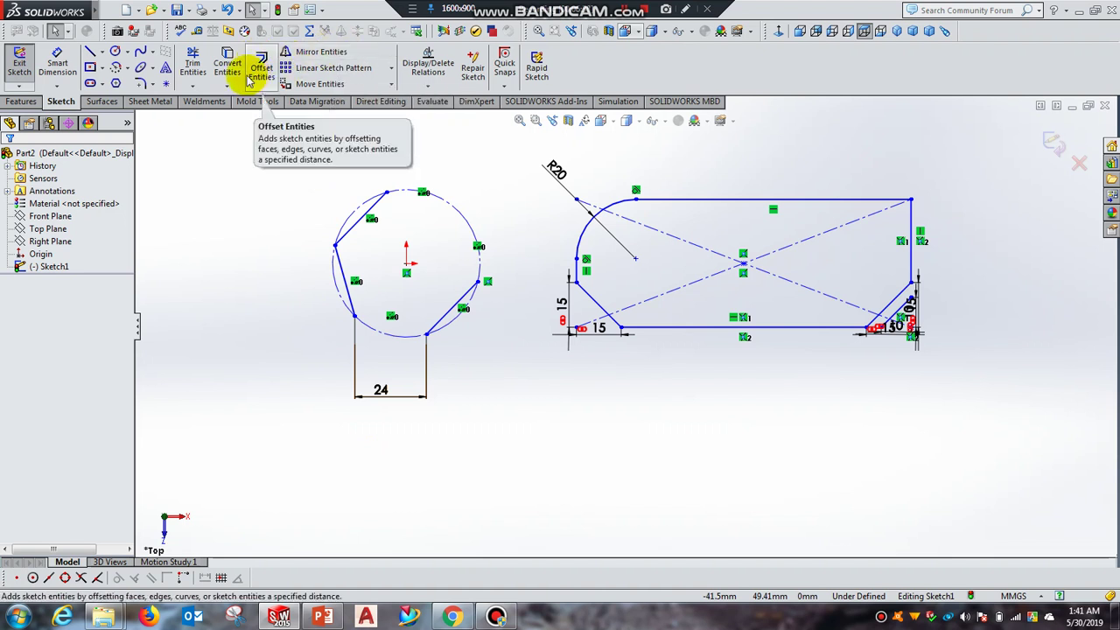
- Offset the filleted, chamfered rectangle outline by 5 mm bi-directionally
left_click(259, 66)
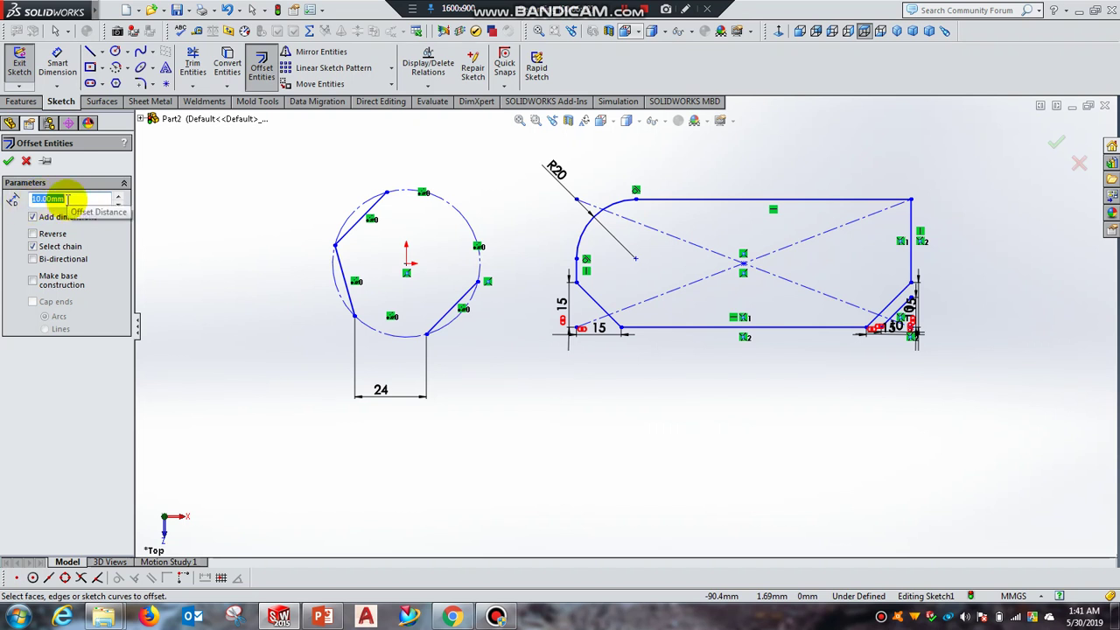
type("5")
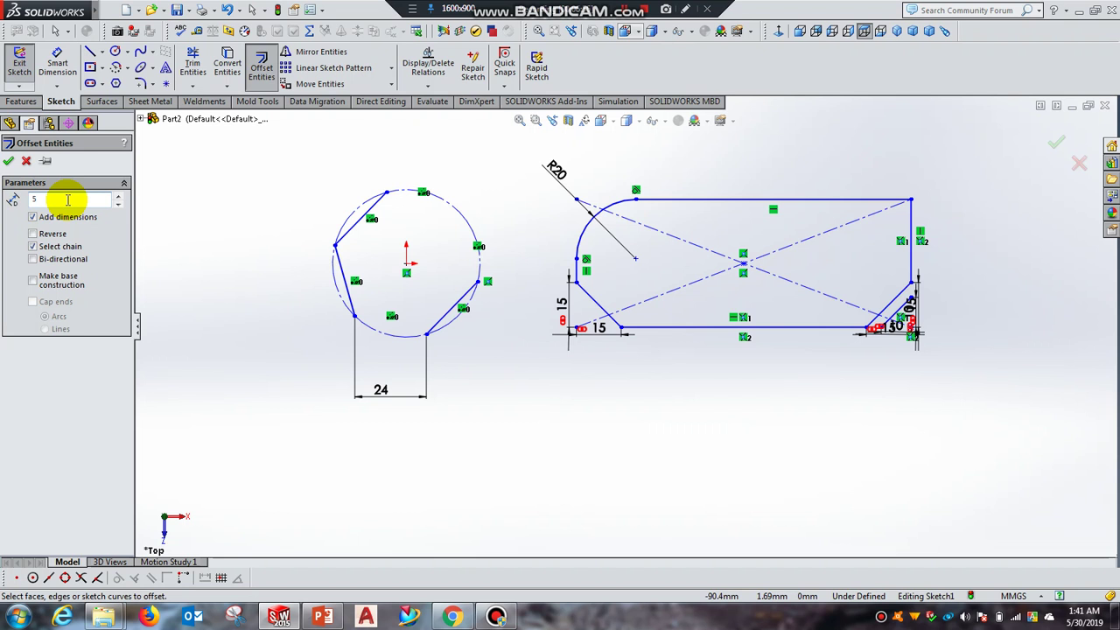
left_click(726, 203)
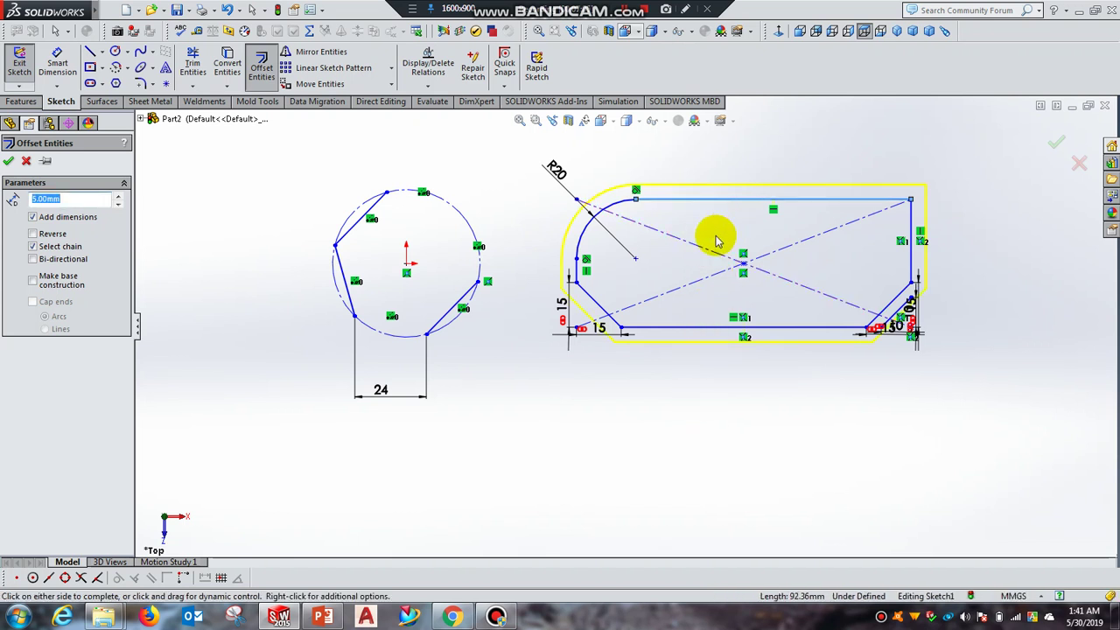
left_click(34, 235)
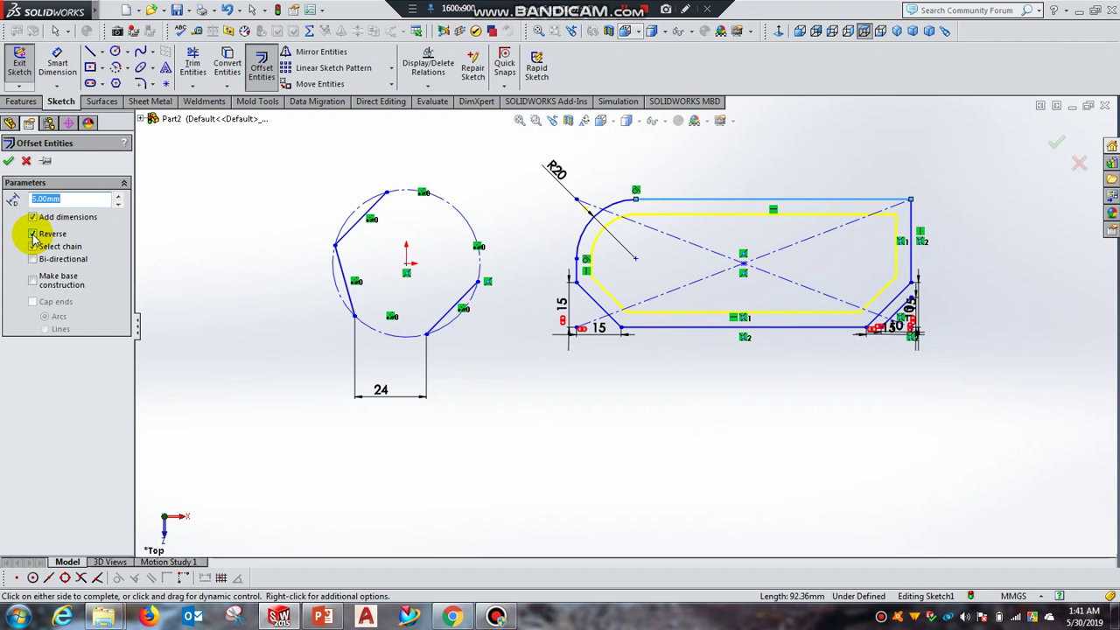
left_click(33, 234)
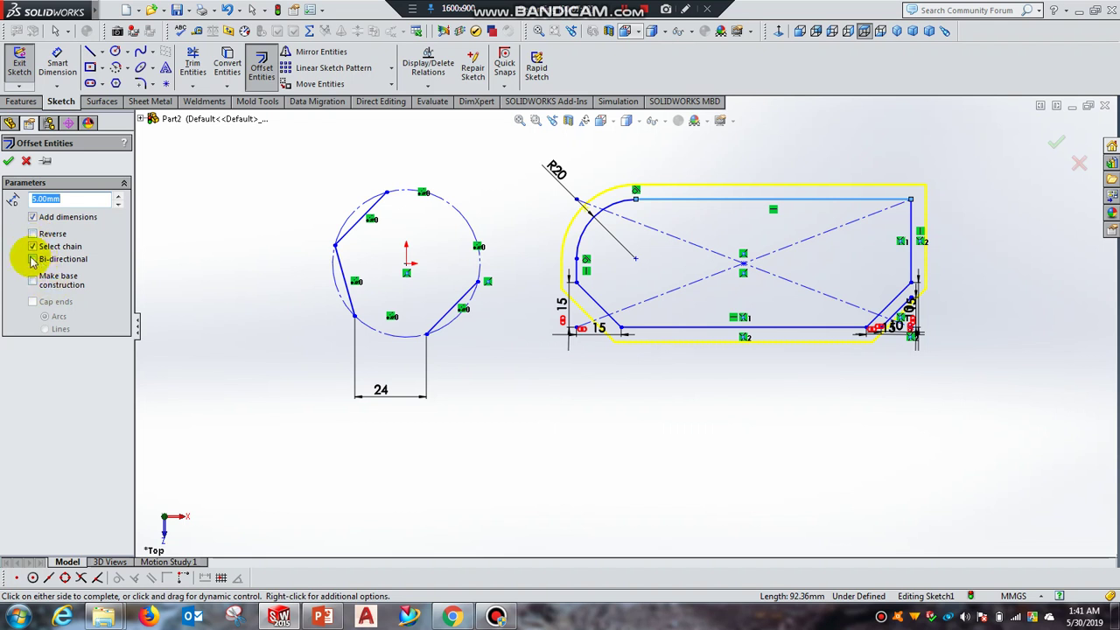
left_click(32, 259)
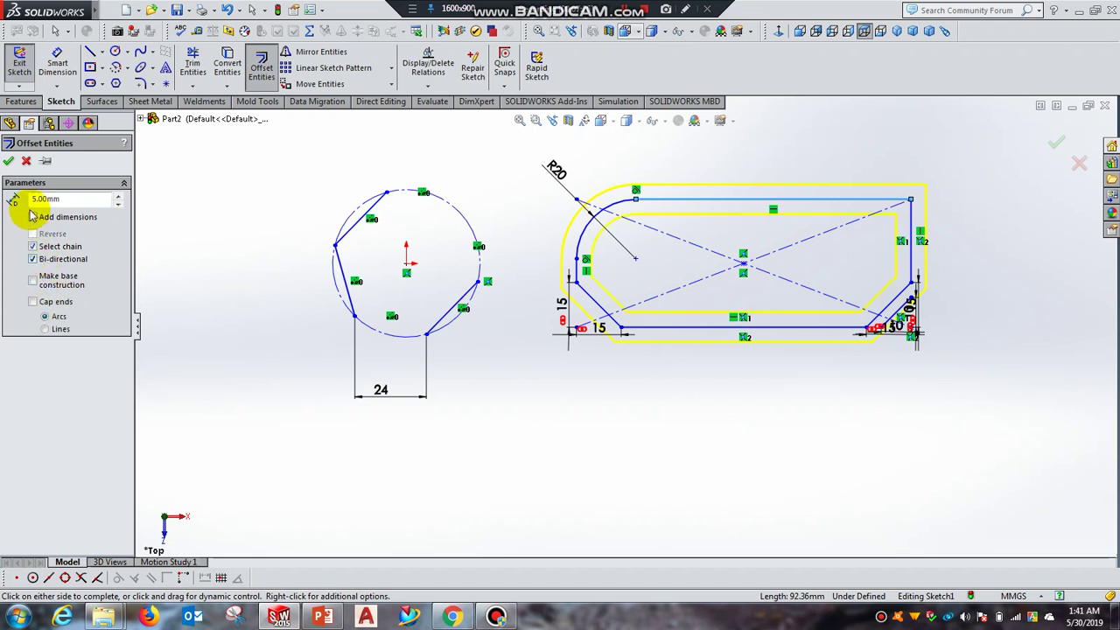
left_click(7, 160)
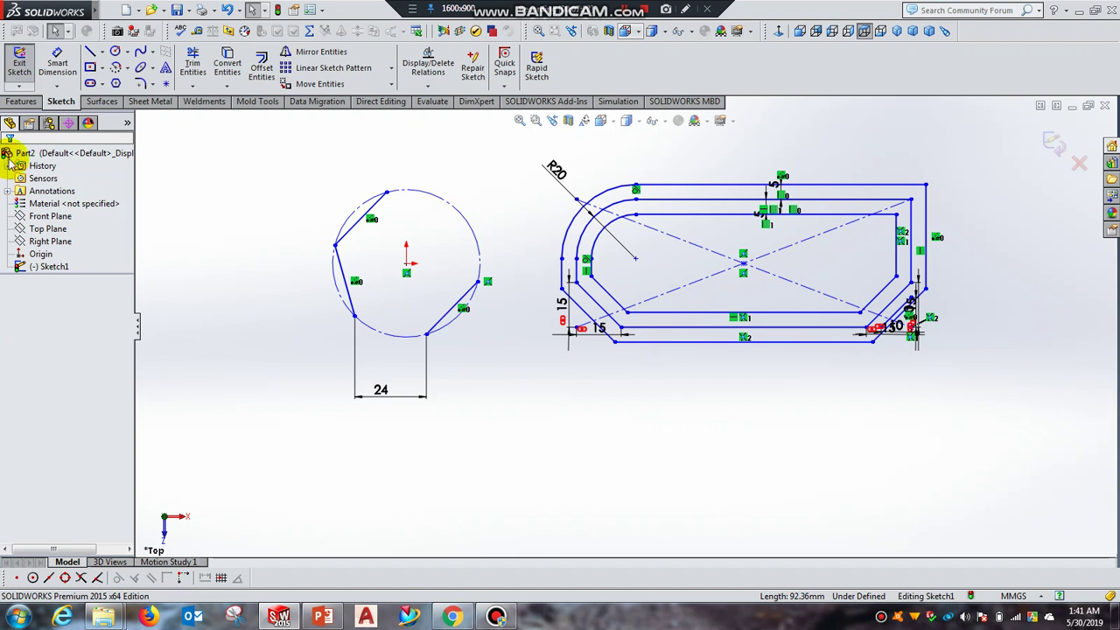
- Draw a circle of about 45.4 mm radius to the right of the offset rectangle
key("z")
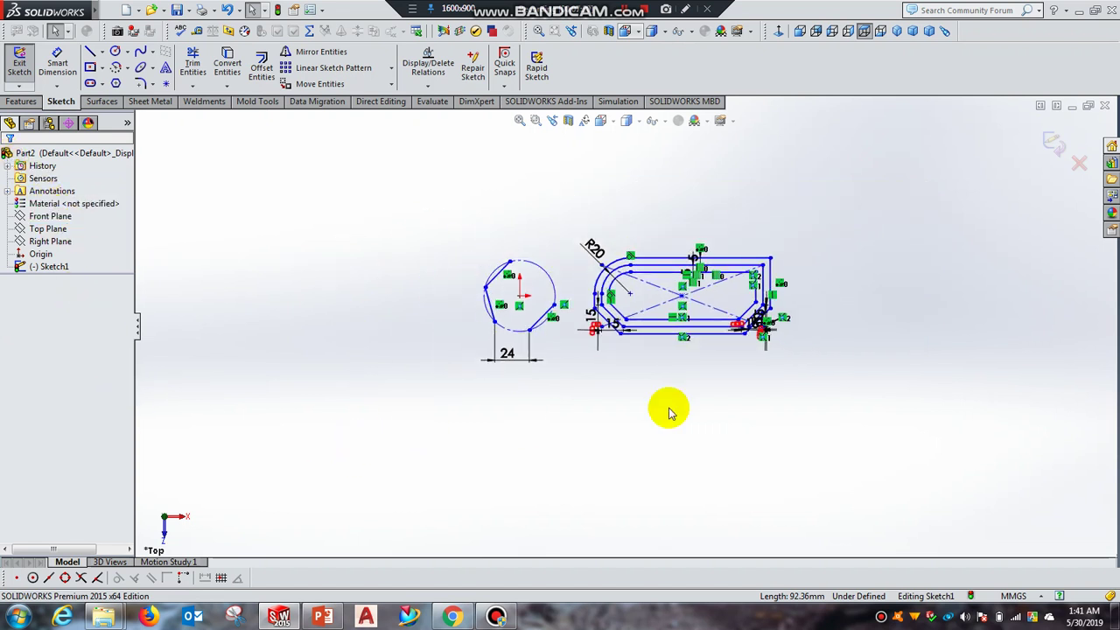
scroll(940, 349, "down", 2)
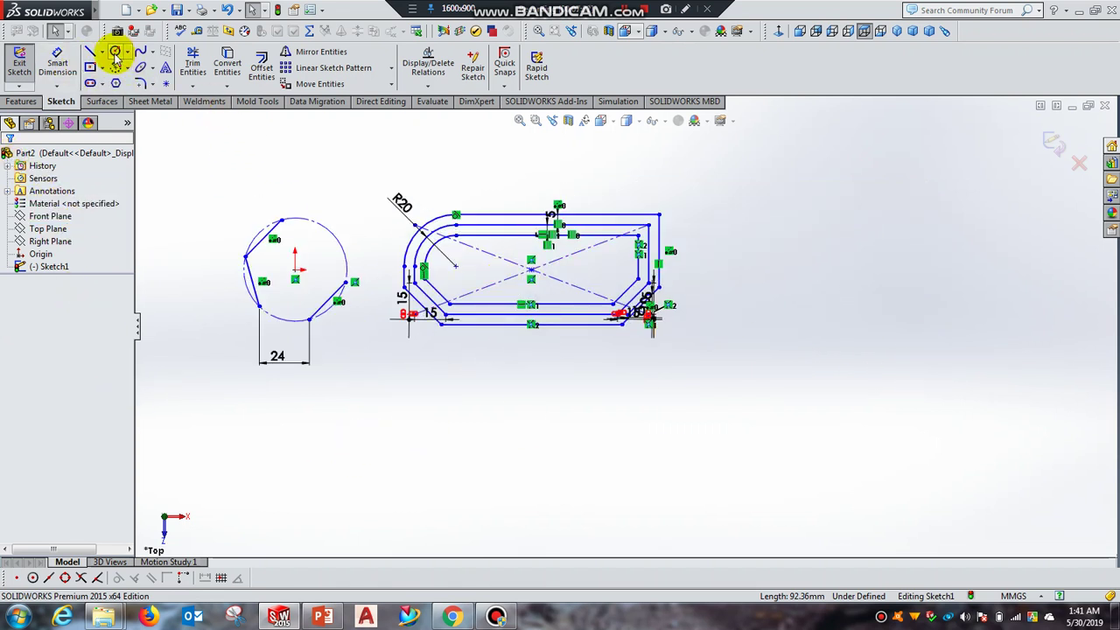
left_click(115, 52)
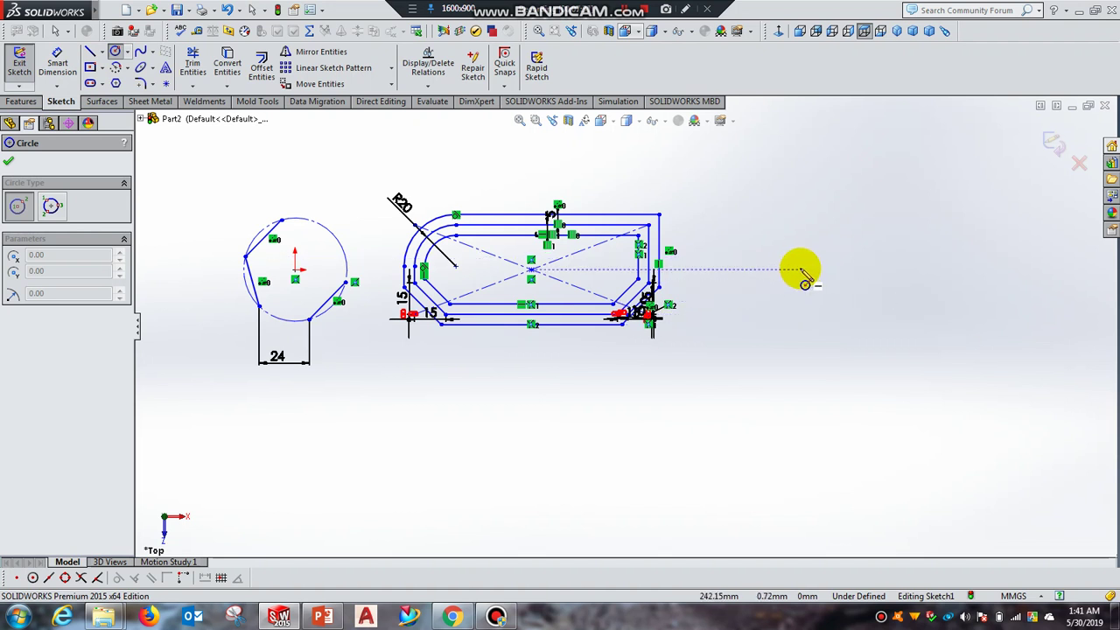
left_click_drag(815, 270, 901, 225)
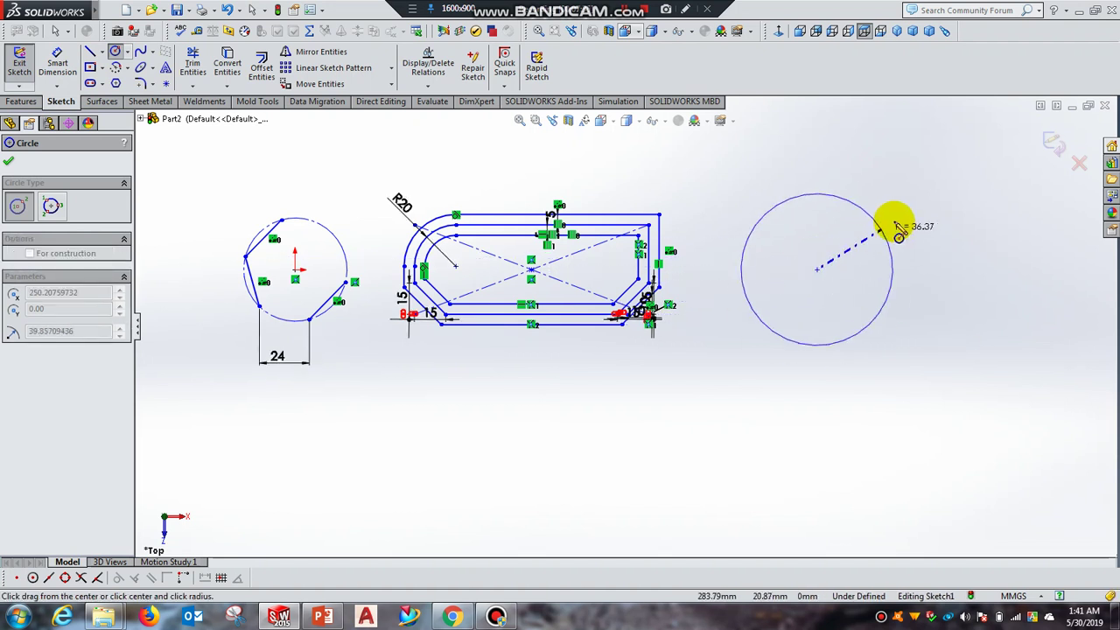
right_click(826, 284)
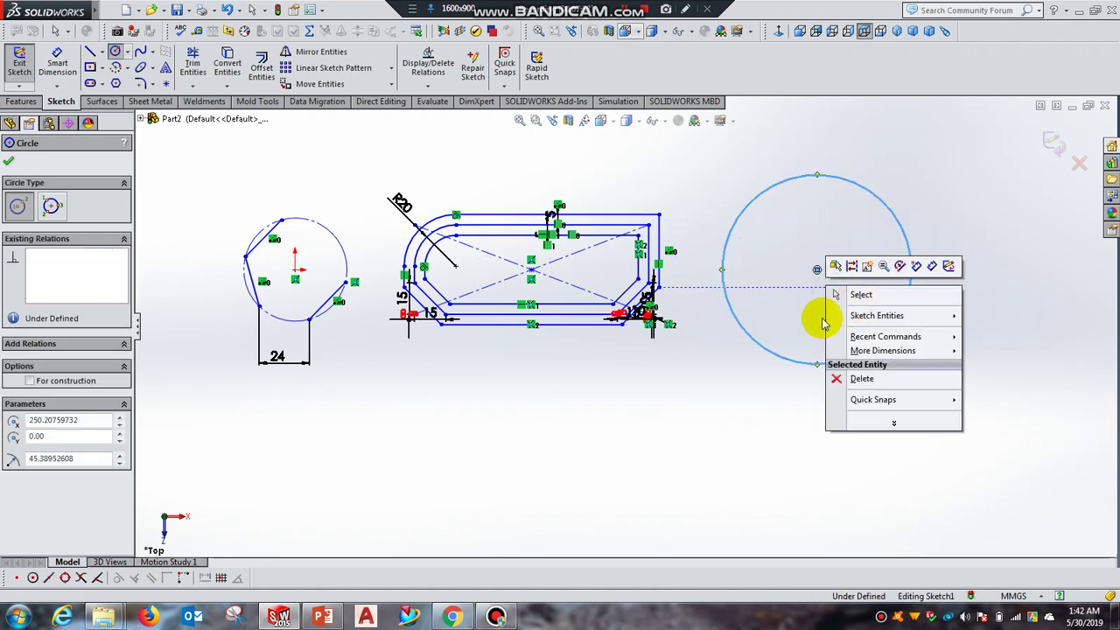
left_click(879, 295)
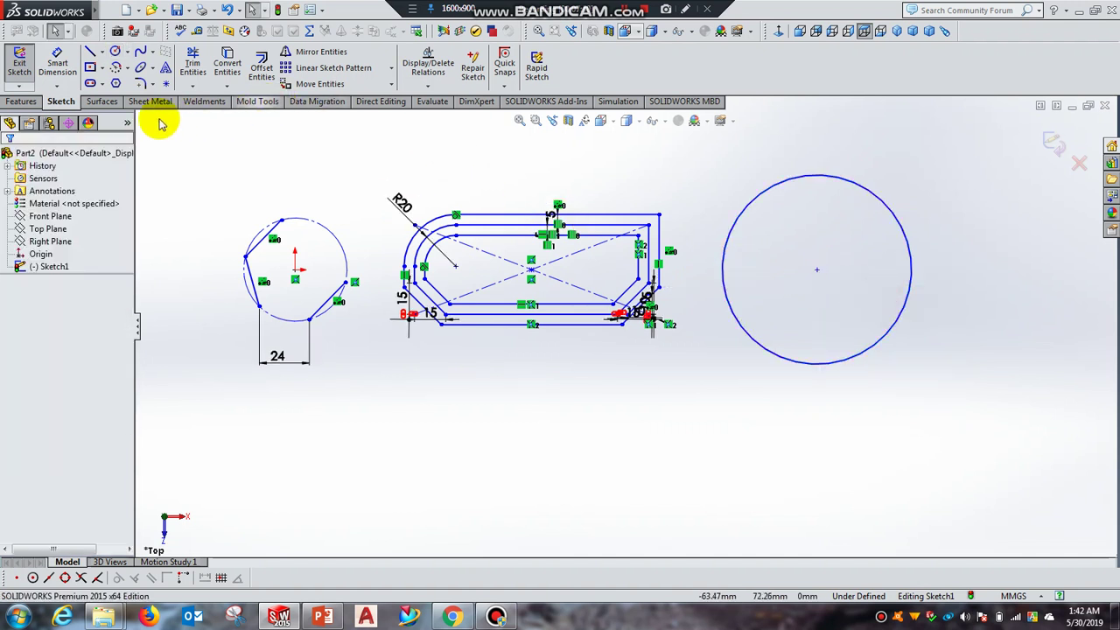
- Offset the 90.78 mm circle by 2 mm to one side only
left_click(261, 68)
type("2")
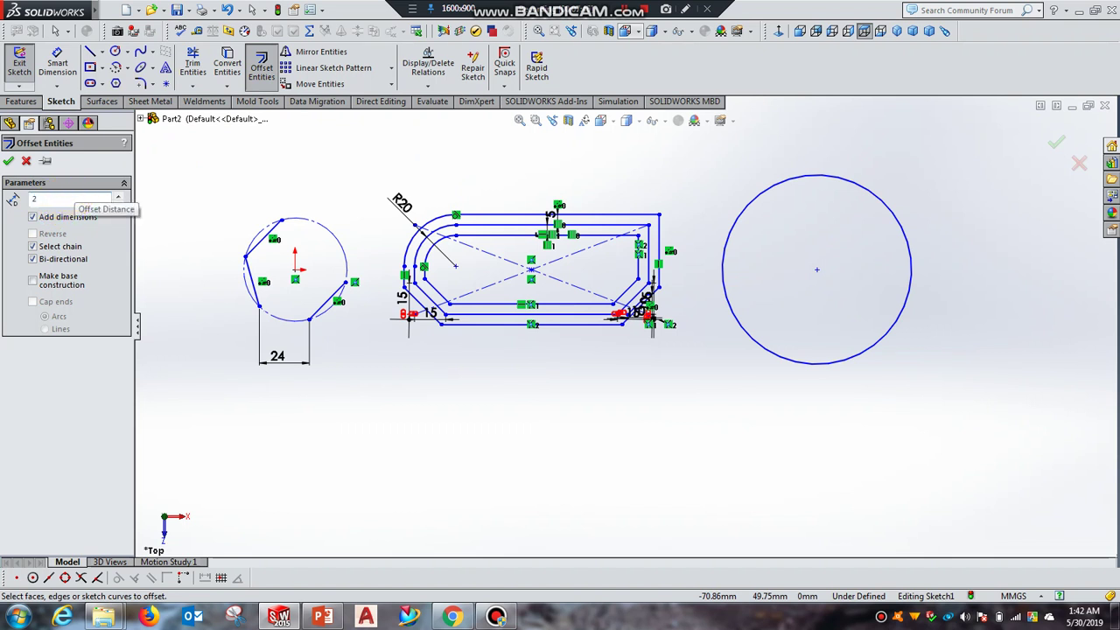
left_click(75, 199)
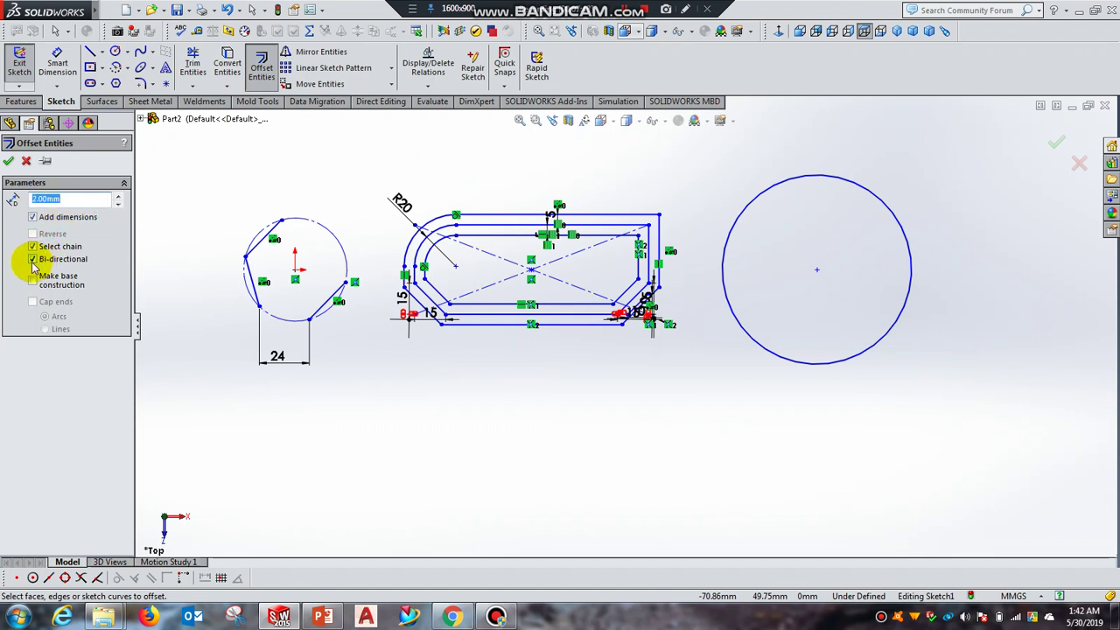
left_click(33, 260)
left_click(34, 261)
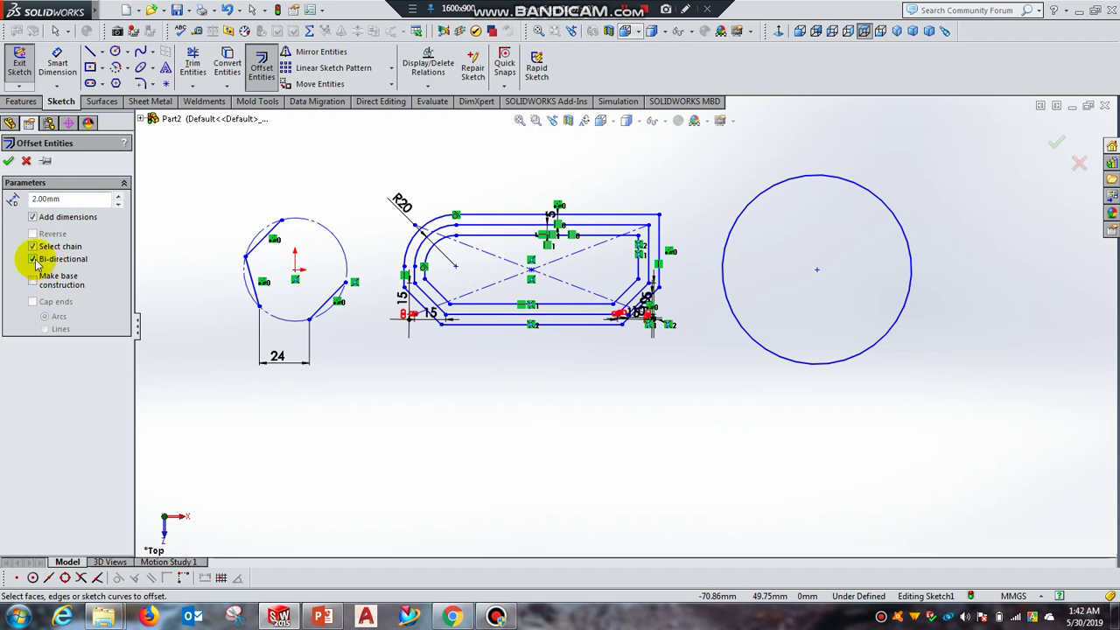
left_click(33, 260)
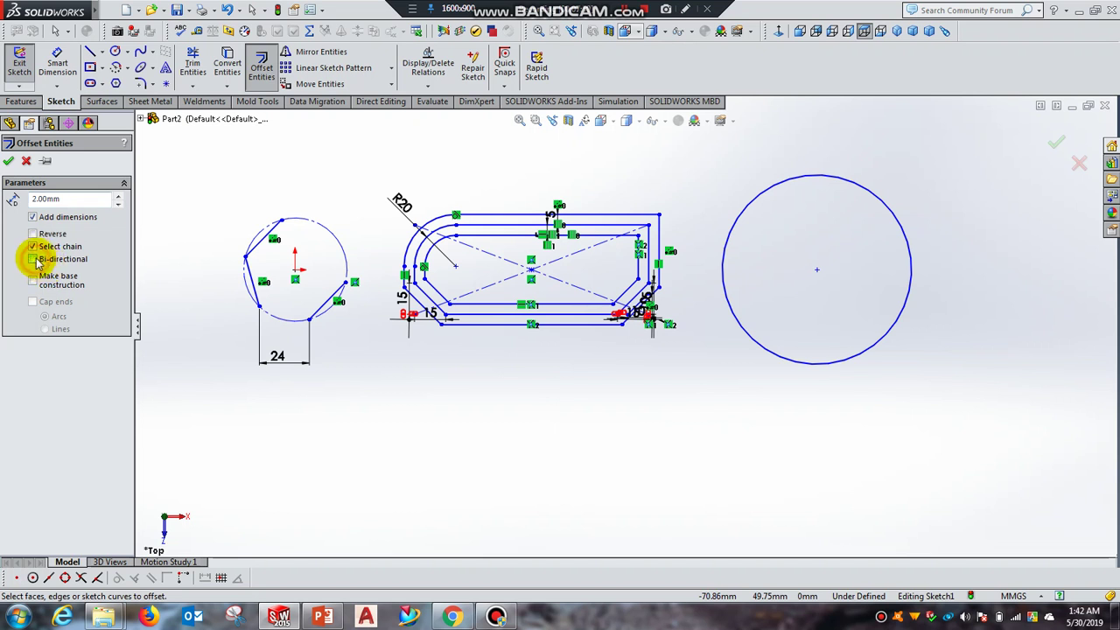
left_click(738, 229)
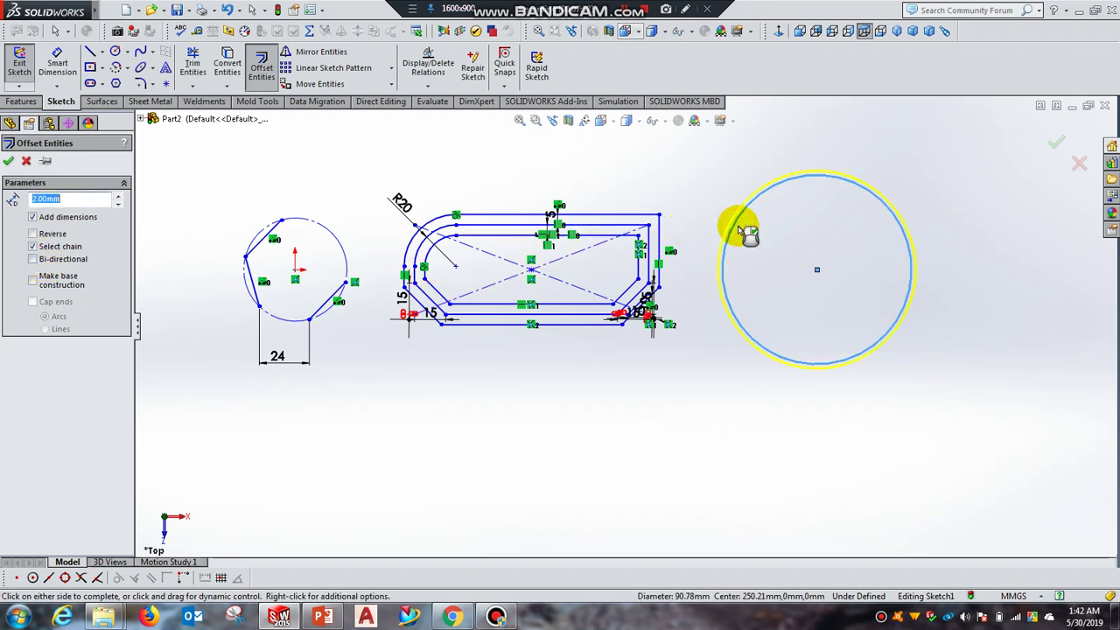
left_click(807, 253)
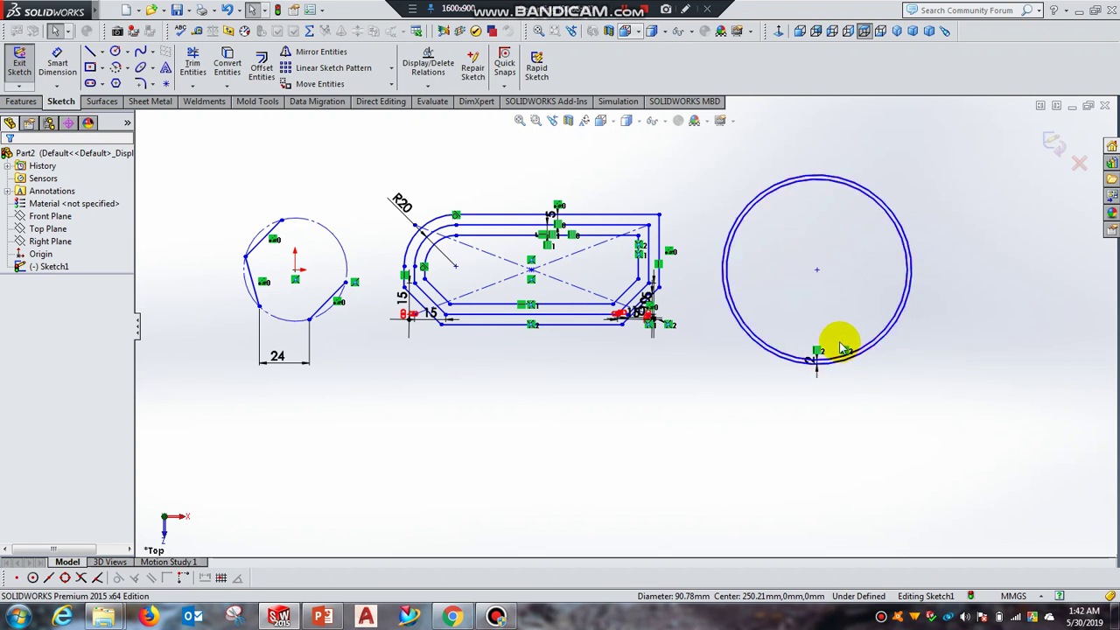
- Show the PowerPoint SW Tutorial: Sketch (PART-2) slide listing Polygon through Offset
left_click(322, 618)
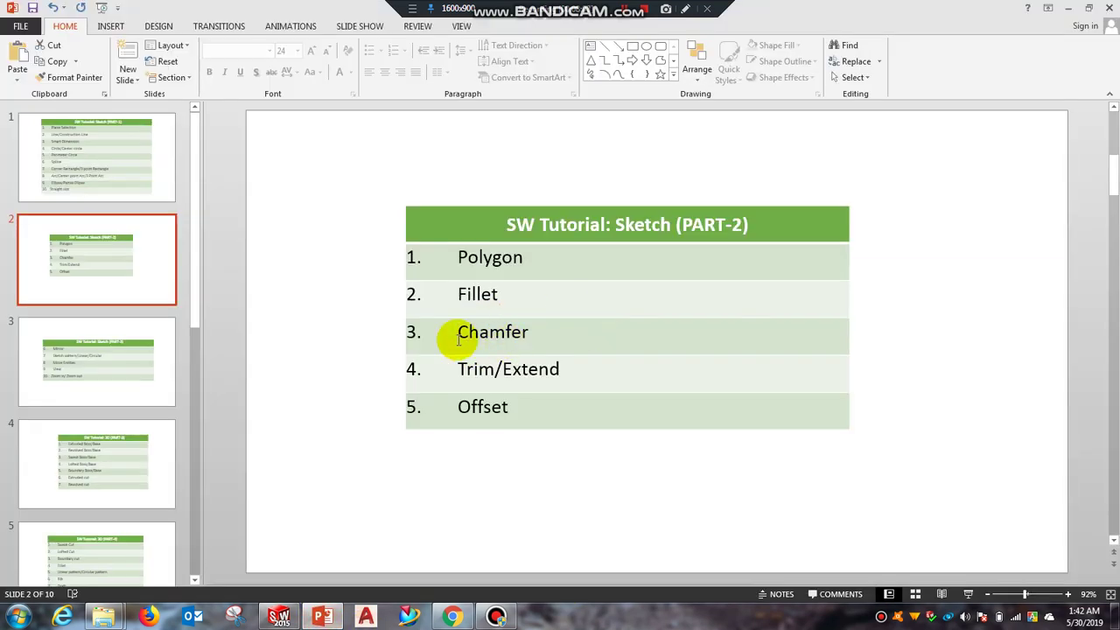